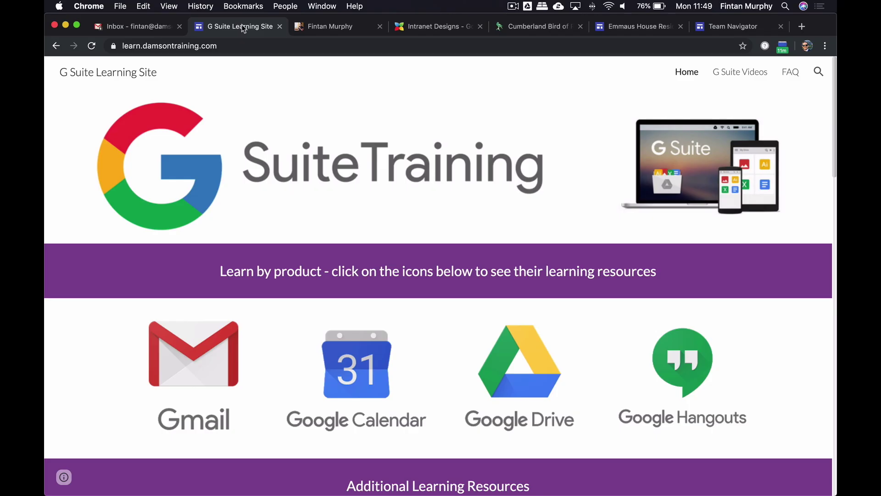
- Scroll down the G Suite Learning Site past the demo video to the PDF Resources section
{"action": "scroll", "coordinate": [323, 173], "scroll_direction": "down", "scroll_amount": 5}
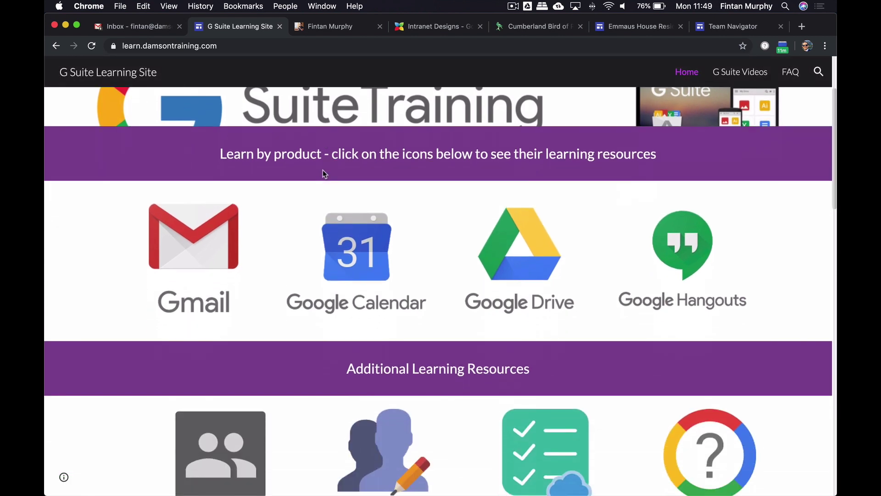
{"action": "scroll", "coordinate": [323, 173], "scroll_direction": "down", "scroll_amount": 4}
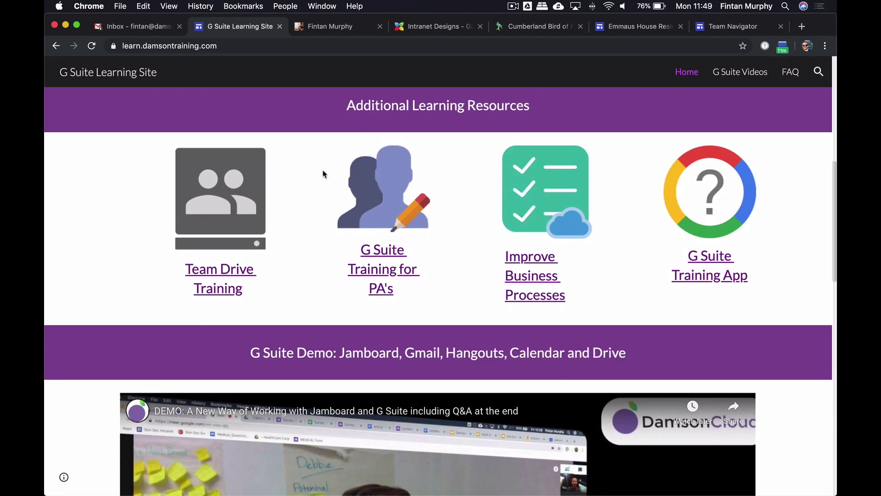
{"action": "scroll", "coordinate": [323, 174], "scroll_direction": "down", "scroll_amount": 6}
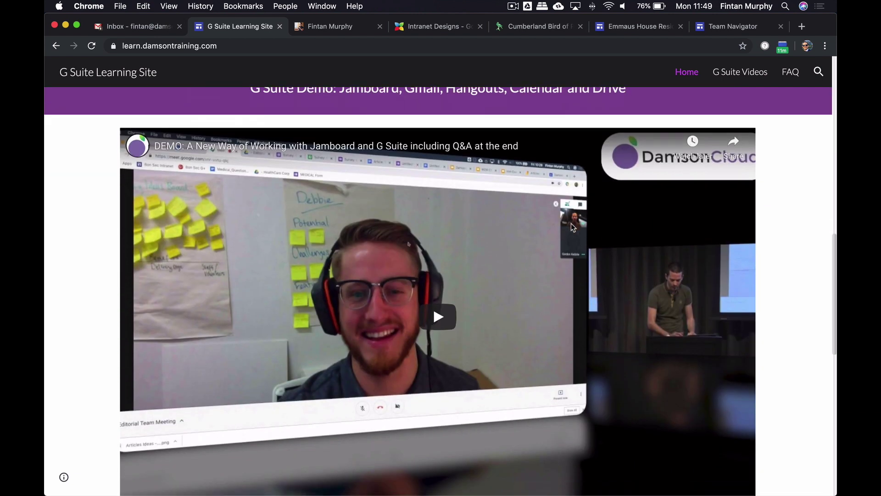
{"action": "scroll", "coordinate": [573, 227], "scroll_direction": "down", "scroll_amount": 13}
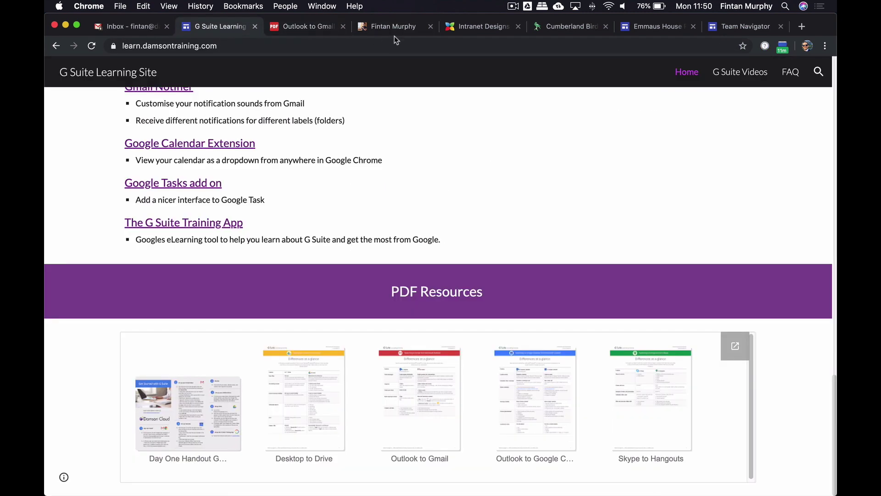
- Browse the Intranet Designs page
{"action": "left_click", "coordinate": [484, 28]}
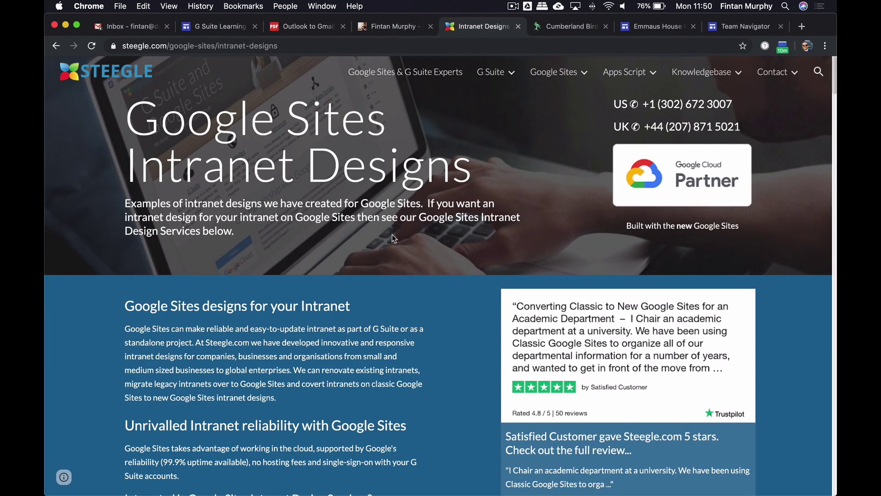
{"action": "scroll", "coordinate": [392, 234], "scroll_direction": "down", "scroll_amount": 3}
{"action": "scroll", "coordinate": [392, 234], "scroll_direction": "up", "scroll_amount": 3}
{"action": "scroll", "coordinate": [392, 234], "scroll_direction": "down", "scroll_amount": 8}
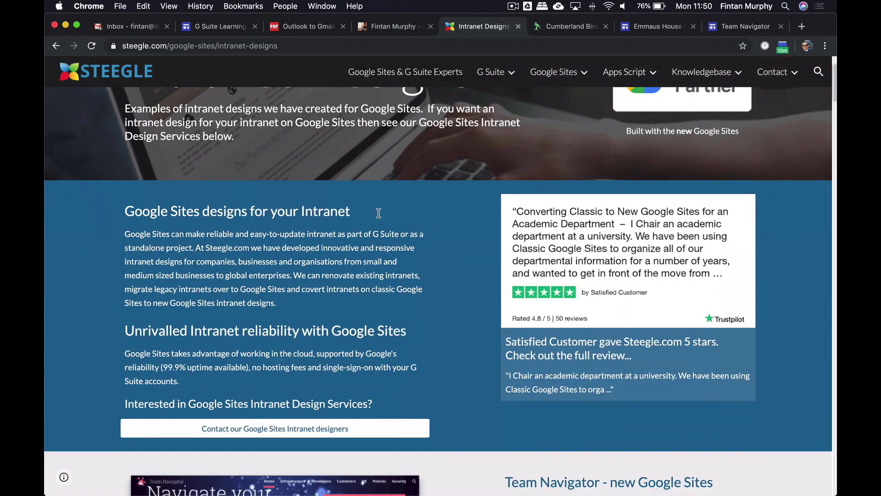
{"action": "scroll", "coordinate": [379, 213], "scroll_direction": "up", "scroll_amount": 10}
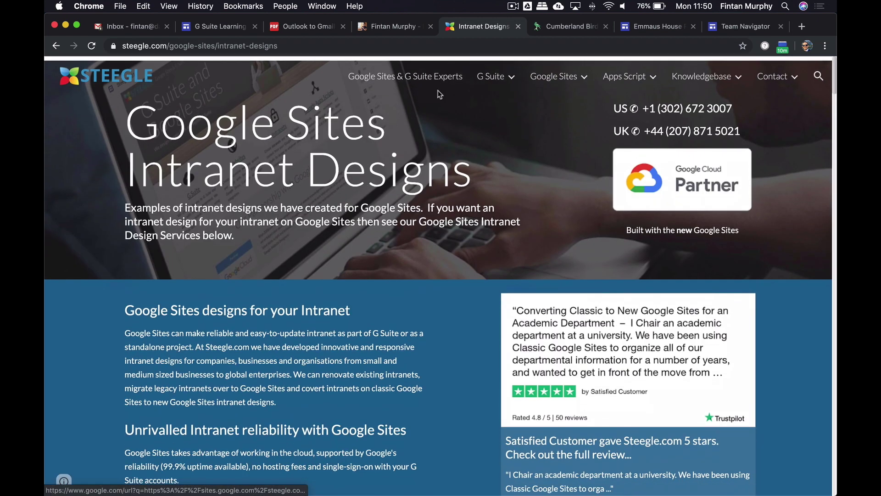
- Go to Google Sites > Website Designs and view the Cumberland Bird of Prey Centre example
{"action": "left_click", "coordinate": [556, 75]}
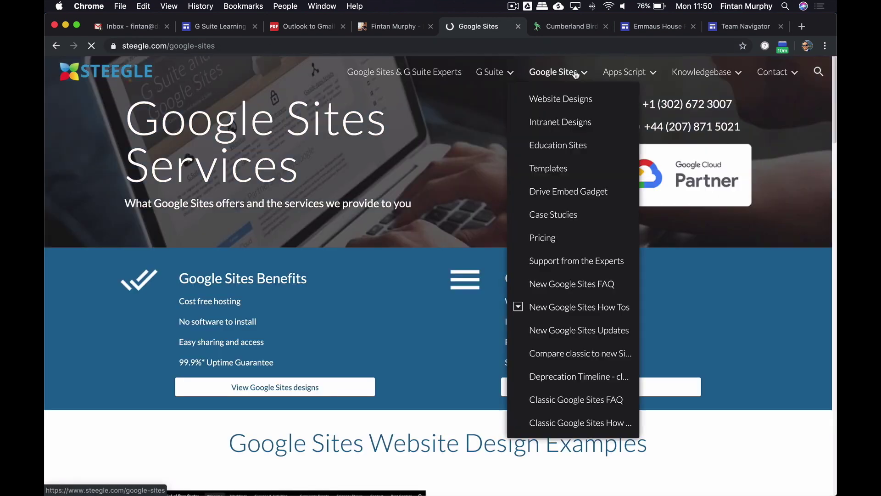
{"action": "left_click", "coordinate": [566, 100]}
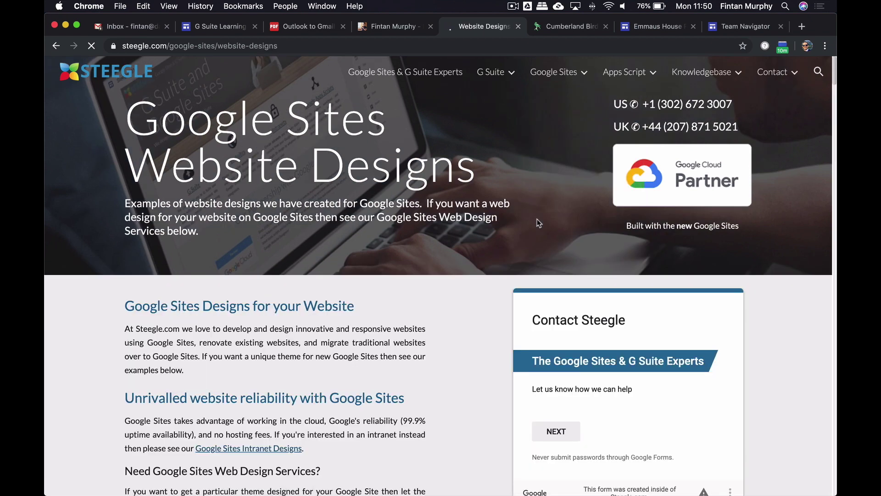
{"action": "scroll", "coordinate": [537, 221], "scroll_direction": "down", "scroll_amount": 3}
{"action": "left_click", "coordinate": [573, 27]}
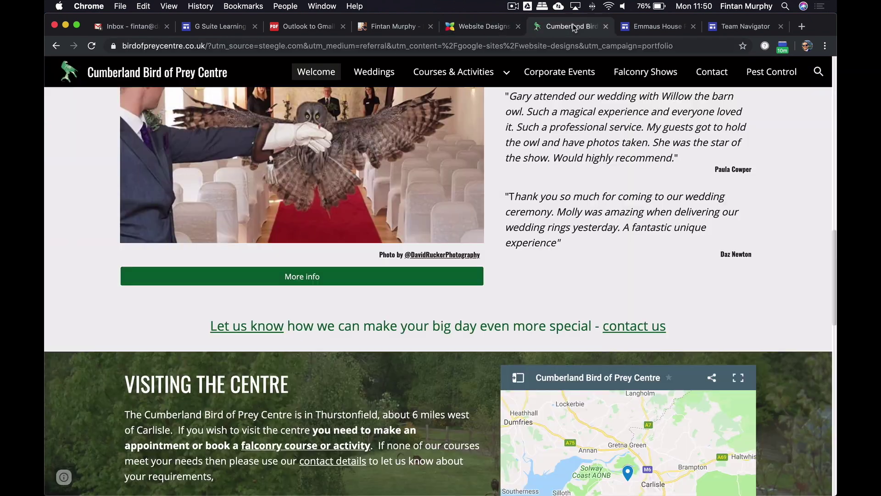
{"action": "scroll", "coordinate": [545, 226], "scroll_direction": "up", "scroll_amount": 15}
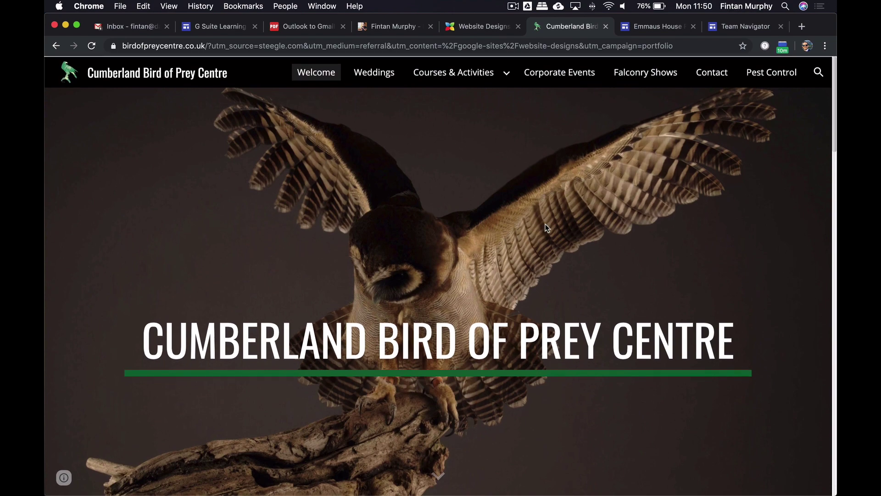
{"action": "scroll", "coordinate": [546, 228], "scroll_direction": "down", "scroll_amount": 20}
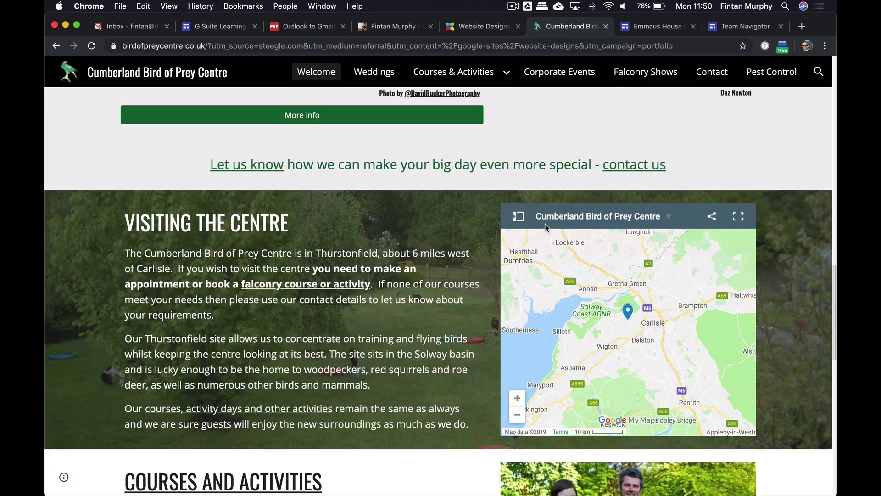
{"action": "scroll", "coordinate": [545, 227], "scroll_direction": "down", "scroll_amount": 3}
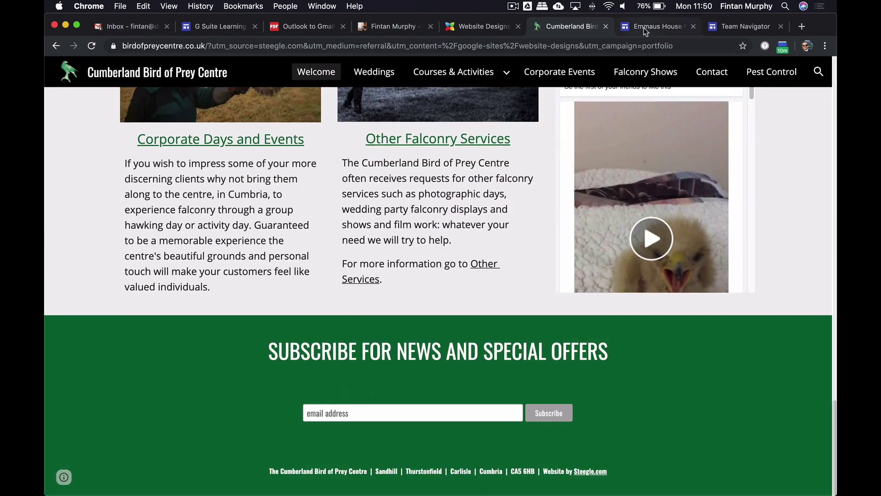
- View the Emmaus House example site, then the Team Navigator intranet home page
{"action": "left_click", "coordinate": [644, 28]}
{"action": "scroll", "coordinate": [552, 249], "scroll_direction": "down", "scroll_amount": 6}
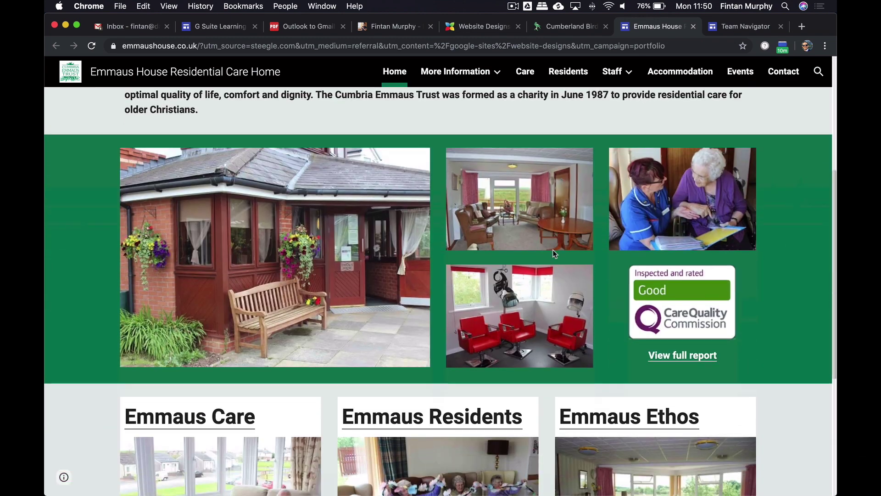
{"action": "scroll", "coordinate": [553, 249], "scroll_direction": "down", "scroll_amount": 5}
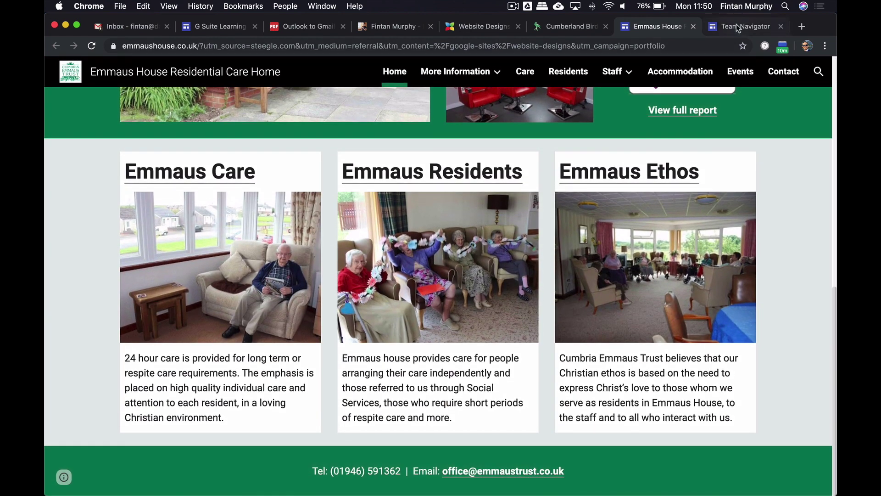
{"action": "left_click", "coordinate": [736, 26]}
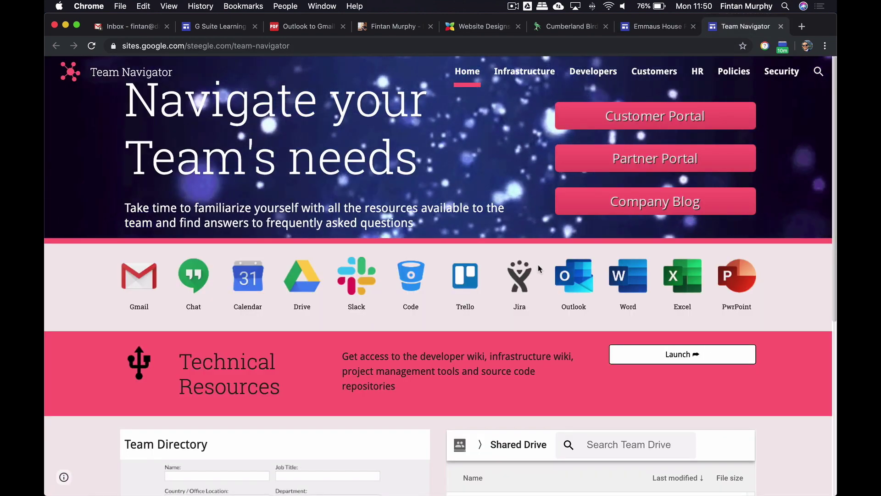
{"action": "scroll", "coordinate": [538, 267], "scroll_direction": "down", "scroll_amount": 5}
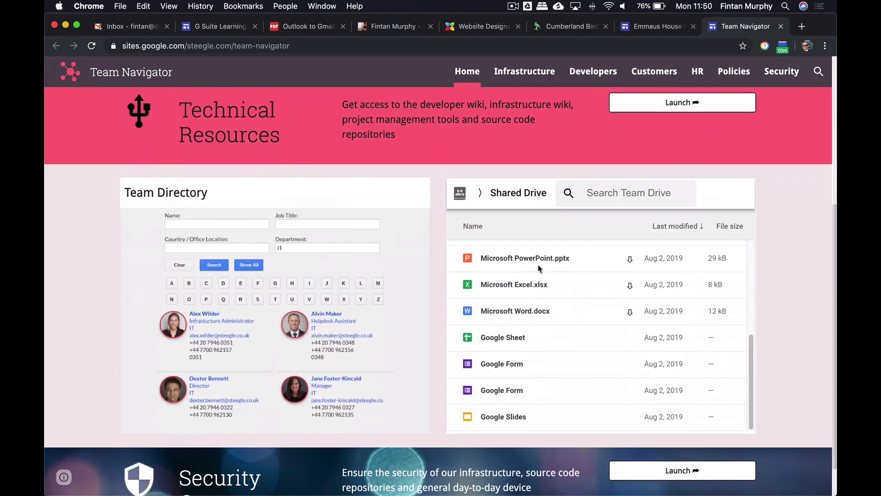
{"action": "scroll", "coordinate": [540, 271], "scroll_direction": "down", "scroll_amount": 1}
{"action": "scroll", "coordinate": [541, 275], "scroll_direction": "up", "scroll_amount": 5}
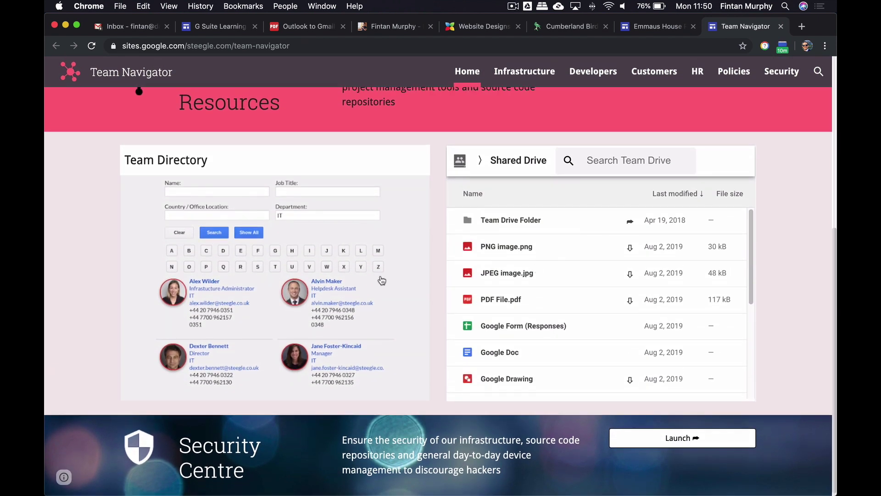
{"action": "scroll", "coordinate": [382, 280], "scroll_direction": "up", "scroll_amount": 6}
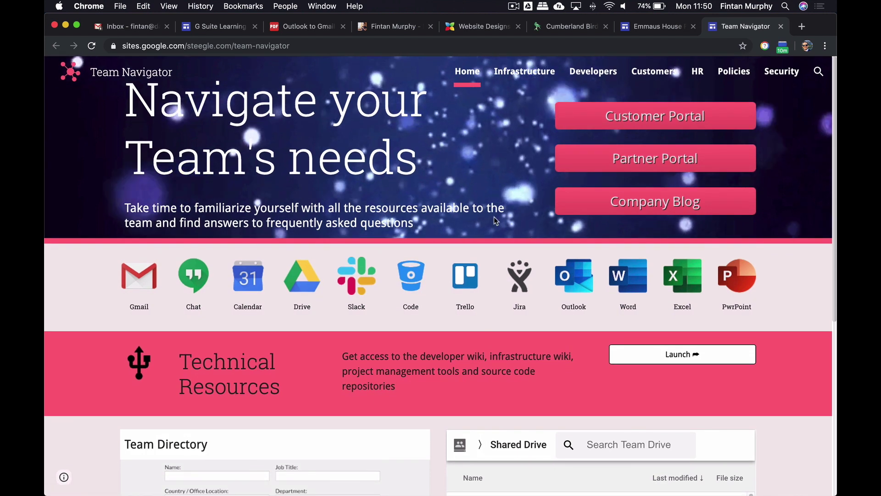
- Return to Website Designs, go to the Steegle home page and browse its menus
{"action": "left_click", "coordinate": [460, 28]}
{"action": "left_click", "coordinate": [135, 68]}
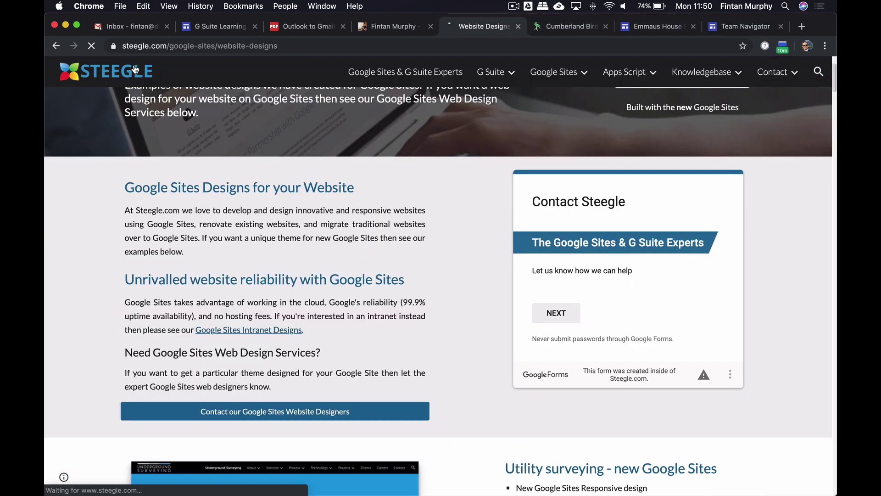
{"action": "mouse_move", "coordinate": [573, 74]}
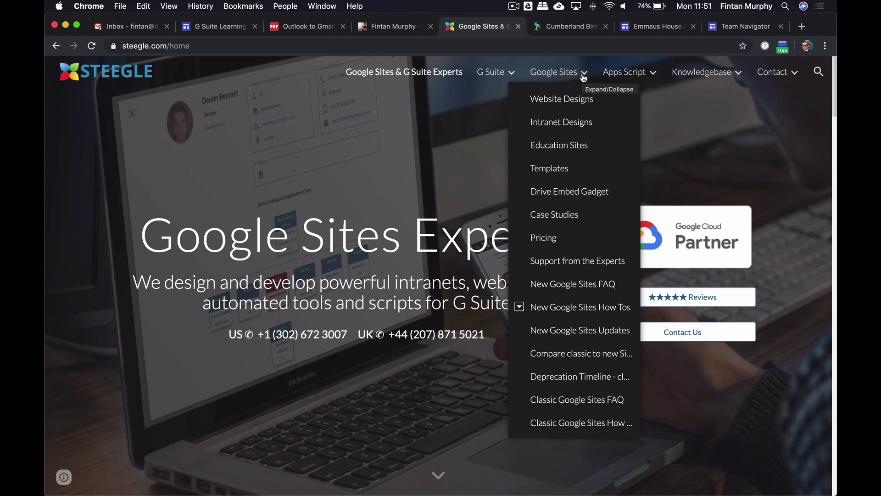
{"action": "mouse_move", "coordinate": [608, 77]}
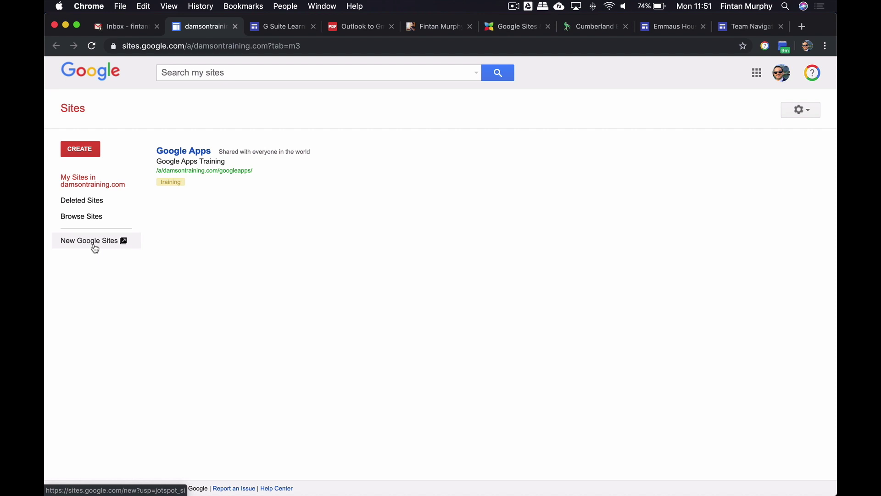
- From the New Google Sites home, create a new blank site
{"action": "left_click", "coordinate": [95, 248]}
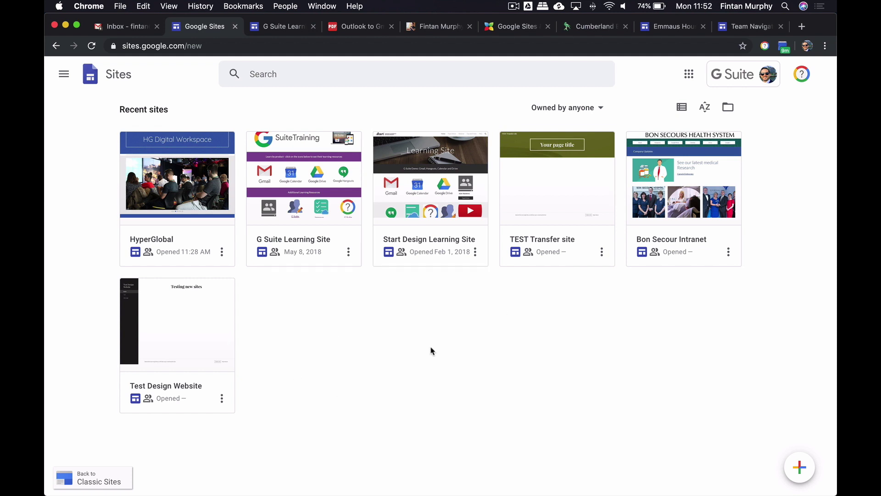
{"action": "left_click", "coordinate": [798, 472]}
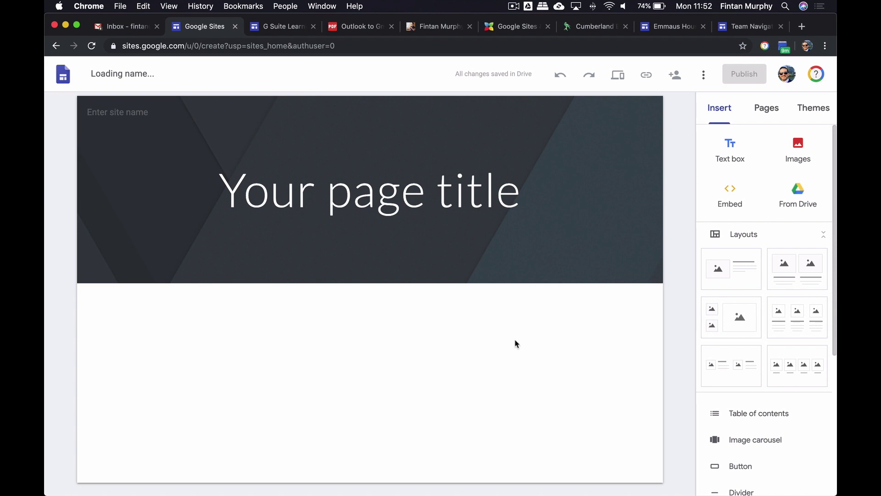
- Enter 'Hyper Global Intranet' as the header title and widen its box on both sides
{"action": "left_click", "coordinate": [497, 187]}
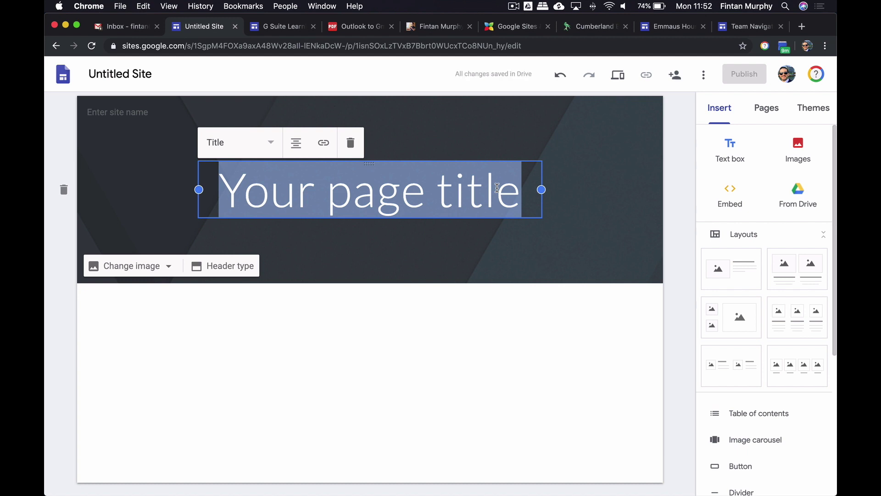
{"action": "type", "text": "H"}
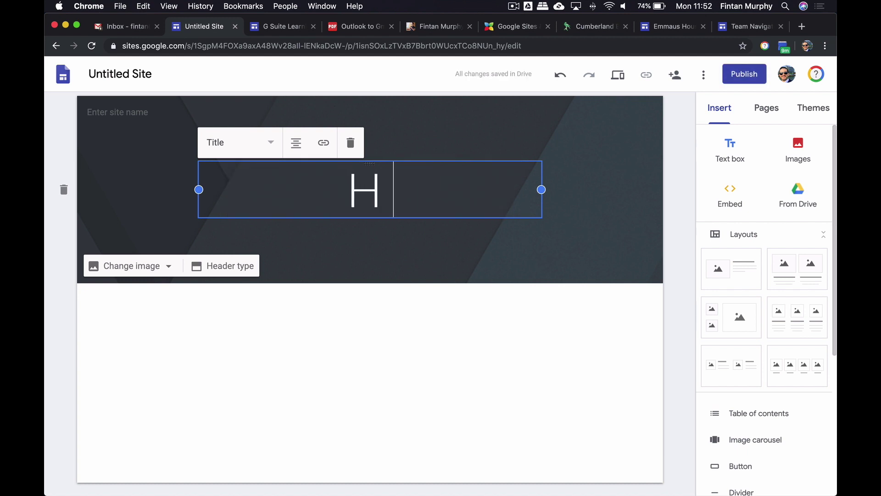
{"action": "type", "text": "yper"}
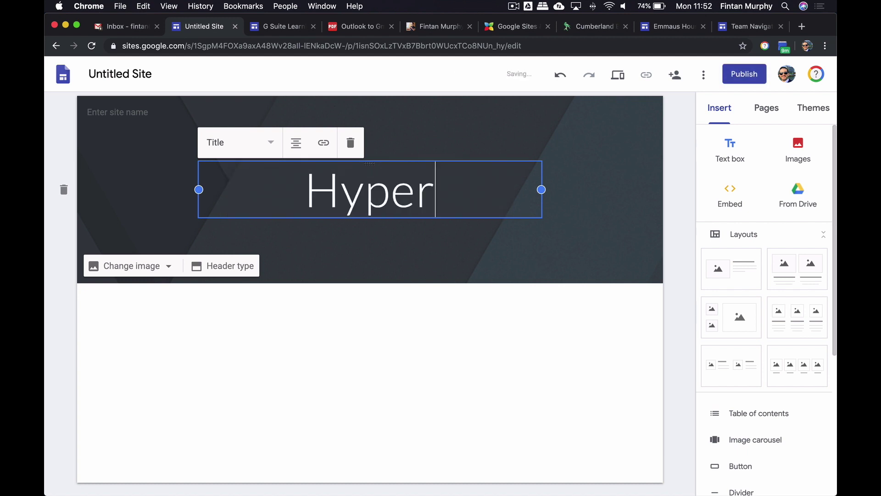
{"action": "type", "text": " Global I"}
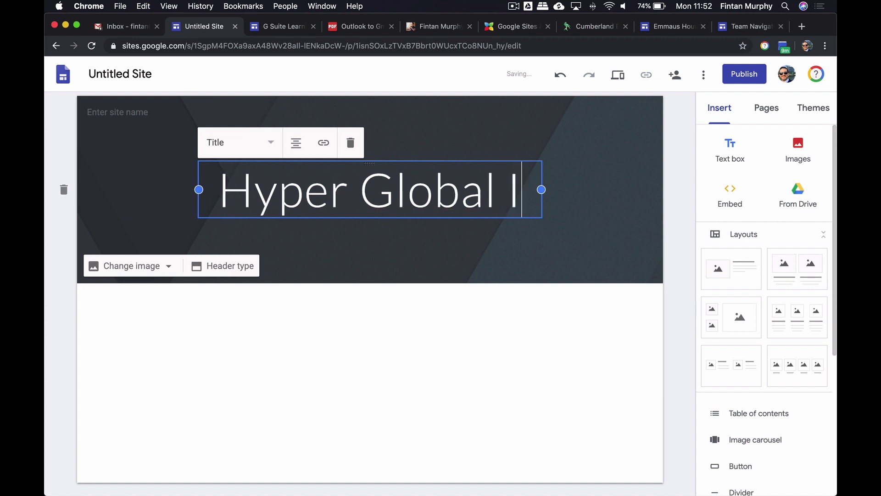
{"action": "type", "text": "nteranet"}
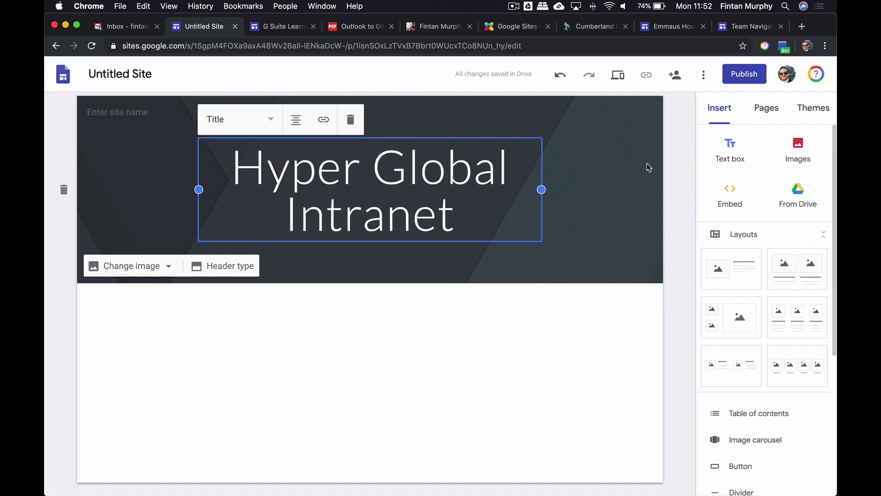
{"action": "left_click_drag", "start_coordinate": [542, 189], "coordinate": [630, 189]}
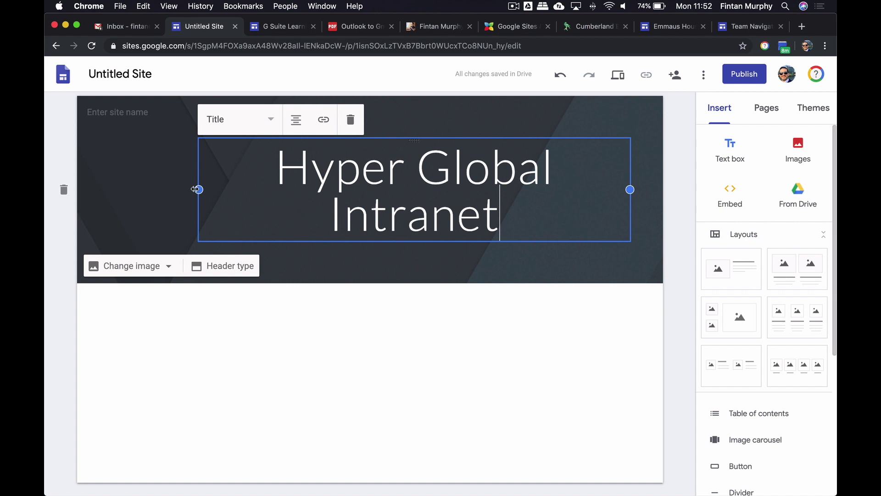
{"action": "left_click_drag", "start_coordinate": [198, 189], "coordinate": [110, 189]}
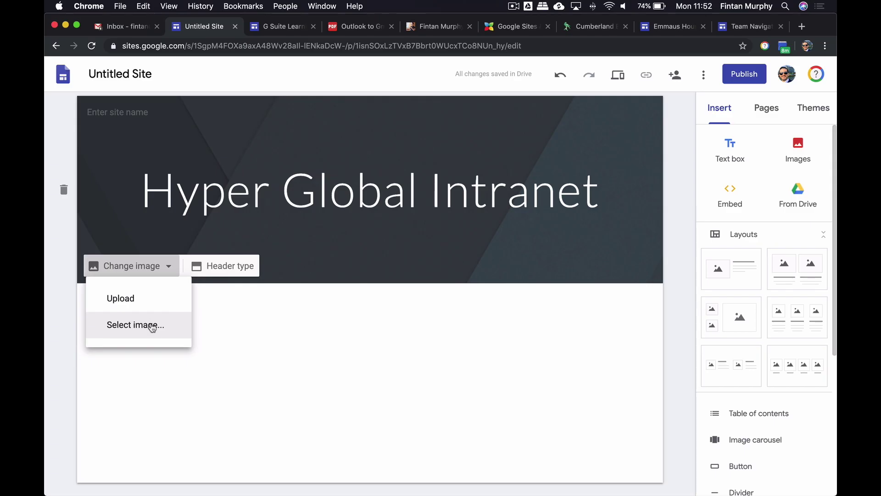
- Choose the green-teal geometric image from the Gallery as the header background
{"action": "left_click", "coordinate": [152, 325]}
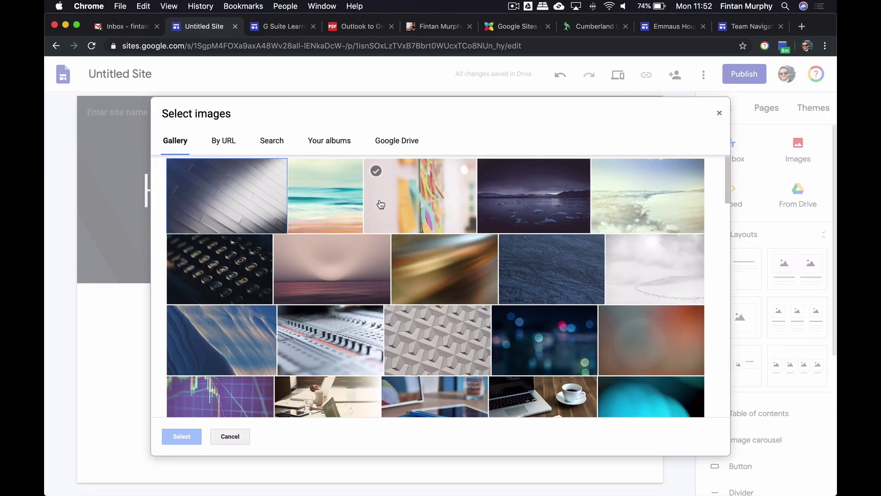
{"action": "scroll", "coordinate": [380, 204], "scroll_direction": "down", "scroll_amount": 3}
{"action": "scroll", "coordinate": [380, 203], "scroll_direction": "down", "scroll_amount": 4}
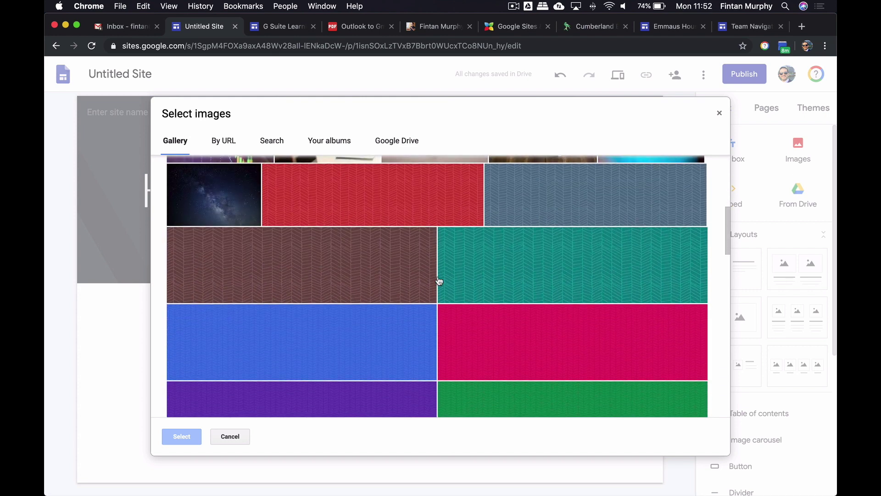
{"action": "left_click", "coordinate": [440, 278]}
{"action": "scroll", "coordinate": [439, 281], "scroll_direction": "down", "scroll_amount": 1}
{"action": "scroll", "coordinate": [439, 281], "scroll_direction": "down", "scroll_amount": 10}
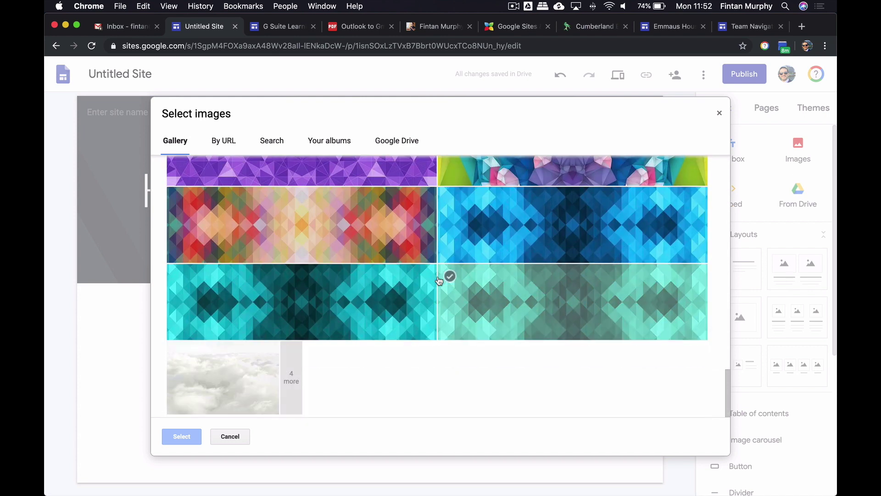
{"action": "scroll", "coordinate": [539, 289], "scroll_direction": "up", "scroll_amount": 8}
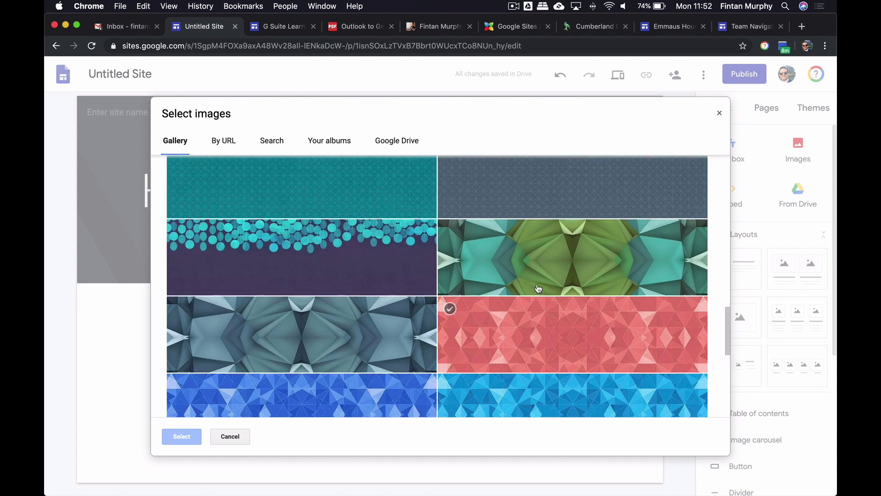
{"action": "left_click", "coordinate": [530, 270]}
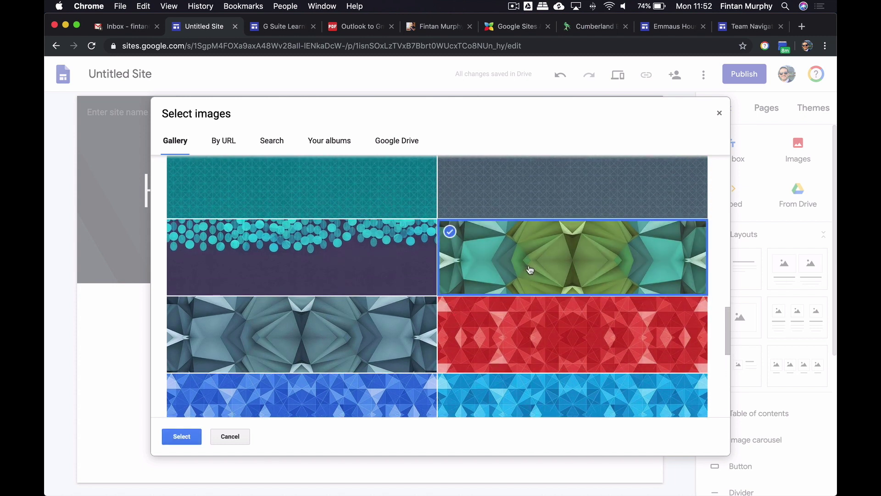
{"action": "left_click", "coordinate": [179, 437]}
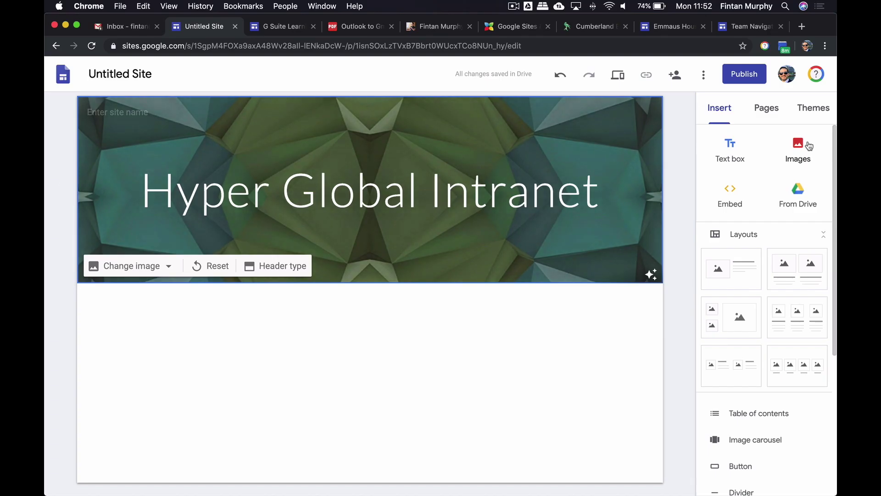
- Insert an image carousel of Google Event Album photos and stretch it across the page
{"action": "scroll", "coordinate": [768, 220], "scroll_direction": "down", "scroll_amount": 3}
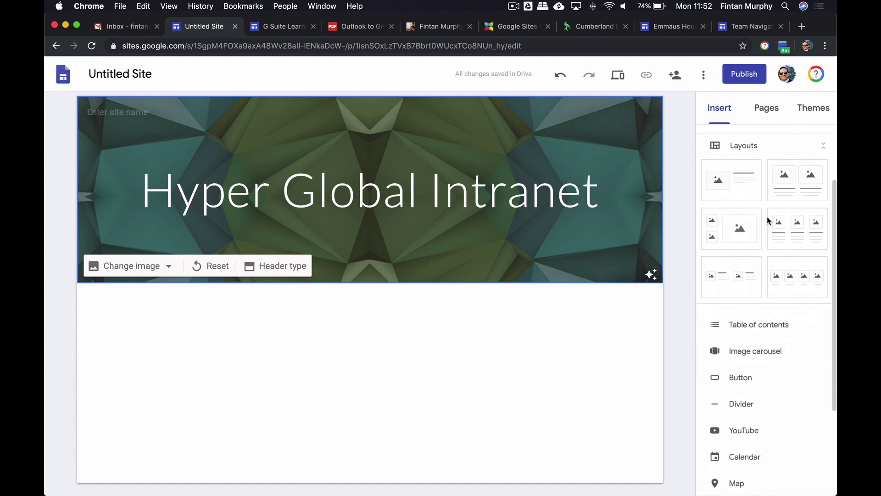
{"action": "left_click", "coordinate": [738, 351]}
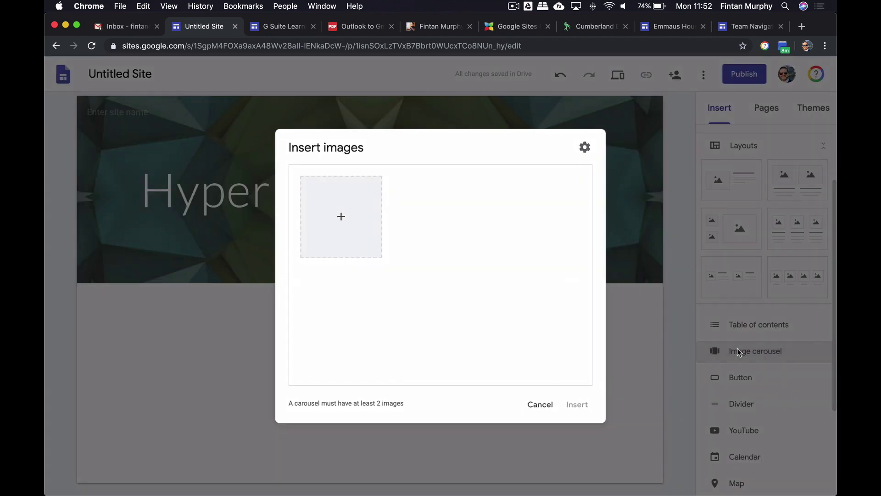
{"action": "left_click", "coordinate": [344, 217]}
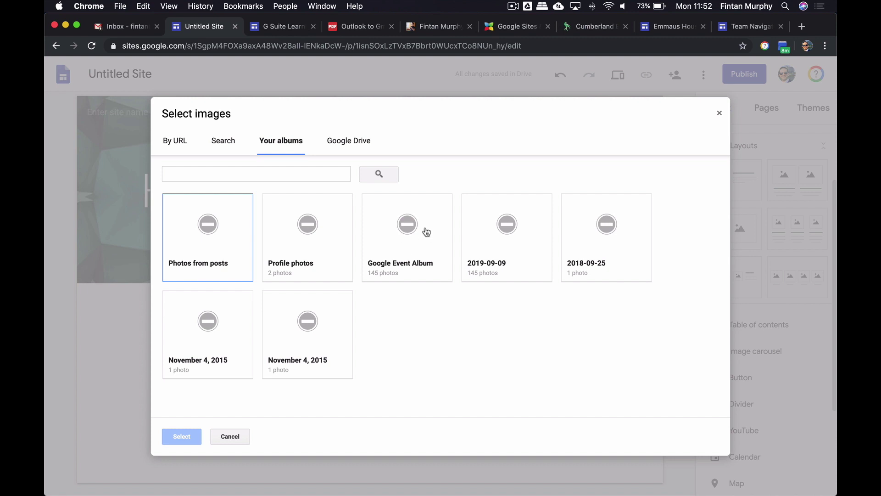
{"action": "left_click", "coordinate": [426, 231]}
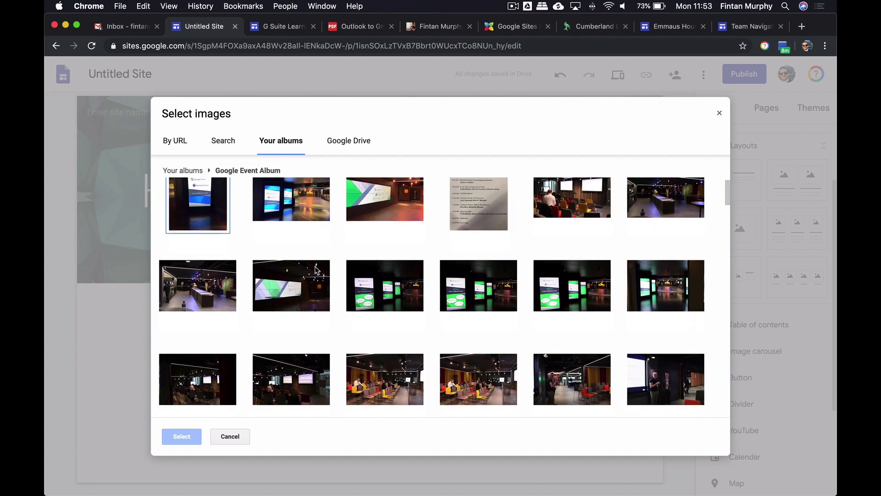
{"action": "left_click", "coordinate": [303, 278]}
{"action": "scroll", "coordinate": [317, 328], "scroll_direction": "down", "scroll_amount": 3}
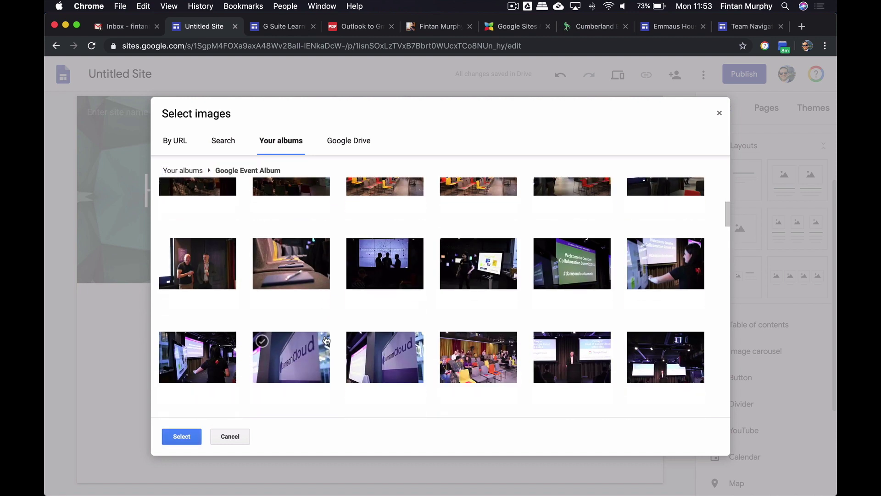
{"action": "left_click", "coordinate": [316, 345]}
{"action": "scroll", "coordinate": [316, 345], "scroll_direction": "down", "scroll_amount": 2}
{"action": "scroll", "coordinate": [381, 327], "scroll_direction": "down", "scroll_amount": 5}
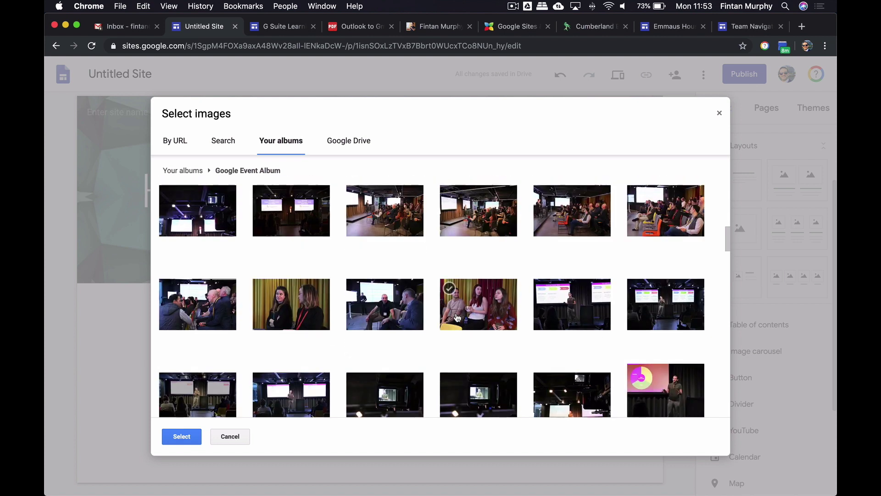
{"action": "key", "text": "Return"}
{"action": "left_click_drag", "start_coordinate": [361, 367], "coordinate": [643, 471]}
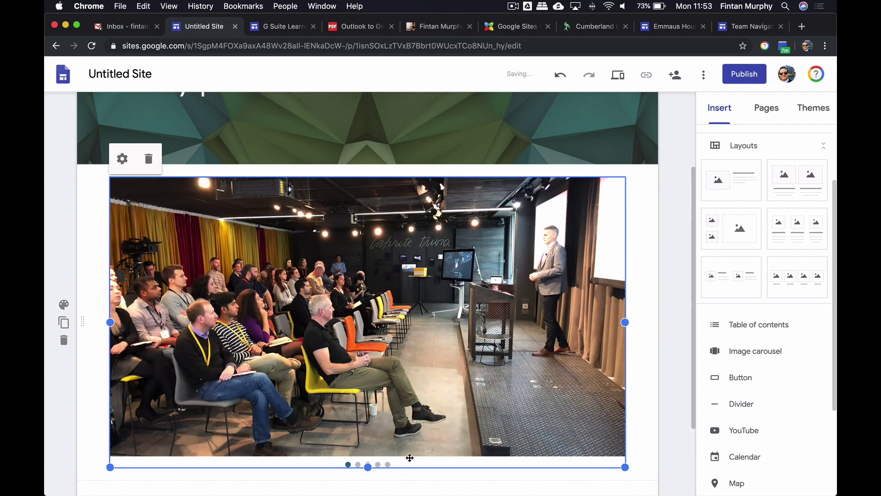
- Add a divider line below the carousel
{"action": "scroll", "coordinate": [409, 456], "scroll_direction": "down", "scroll_amount": 3}
{"action": "scroll", "coordinate": [768, 325], "scroll_direction": "down", "scroll_amount": 3}
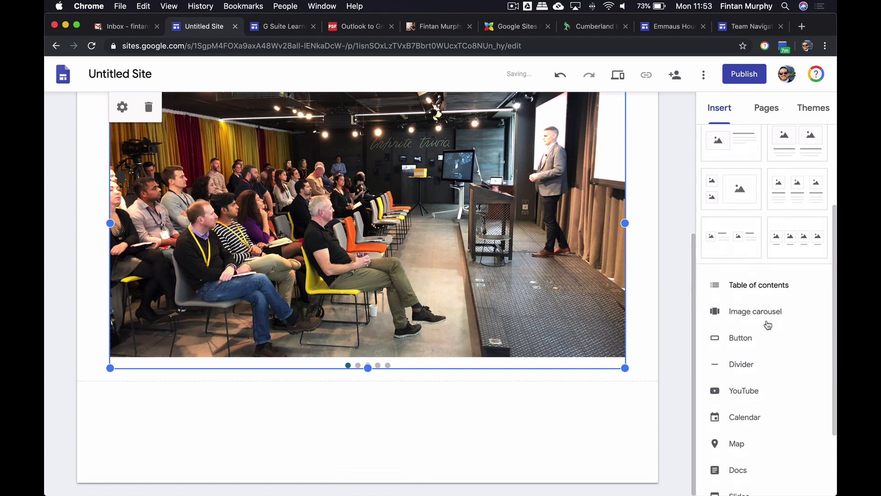
{"action": "scroll", "coordinate": [768, 325], "scroll_direction": "down", "scroll_amount": 1}
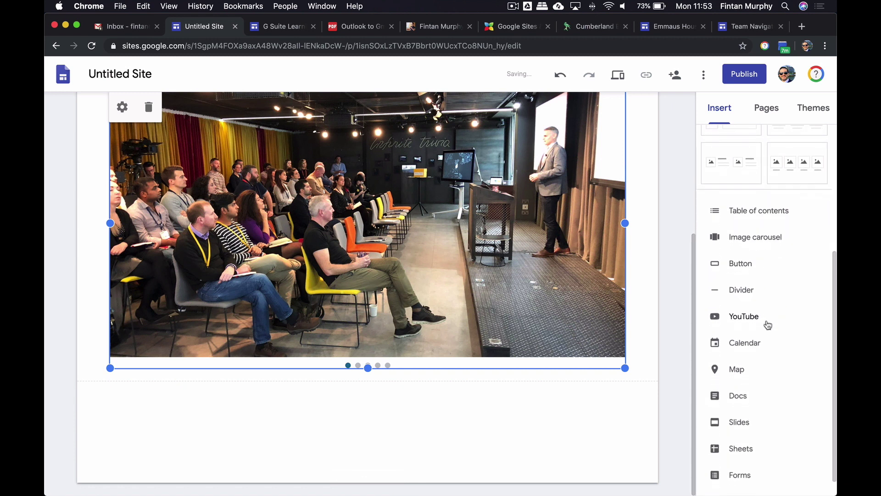
{"action": "left_click", "coordinate": [757, 288]}
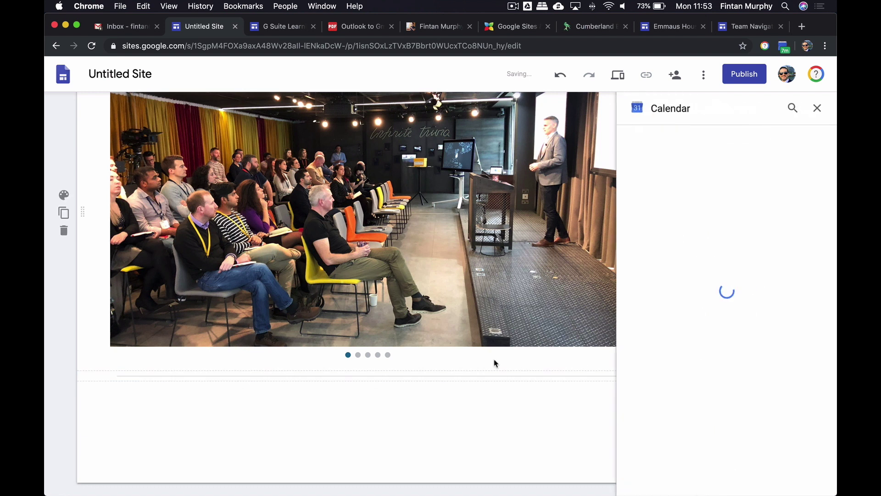
- Embed the Sales Team calendar beneath the divider
{"action": "scroll", "coordinate": [678, 365], "scroll_direction": "down", "scroll_amount": 3}
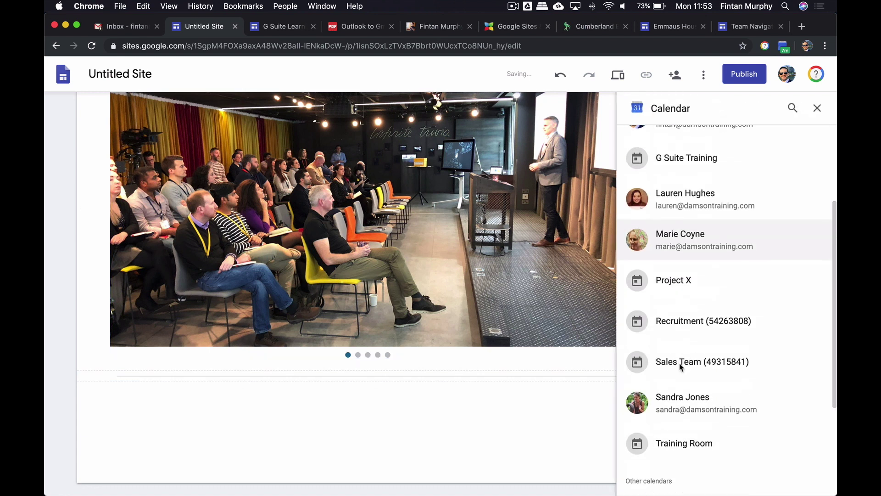
{"action": "left_click", "coordinate": [680, 367]}
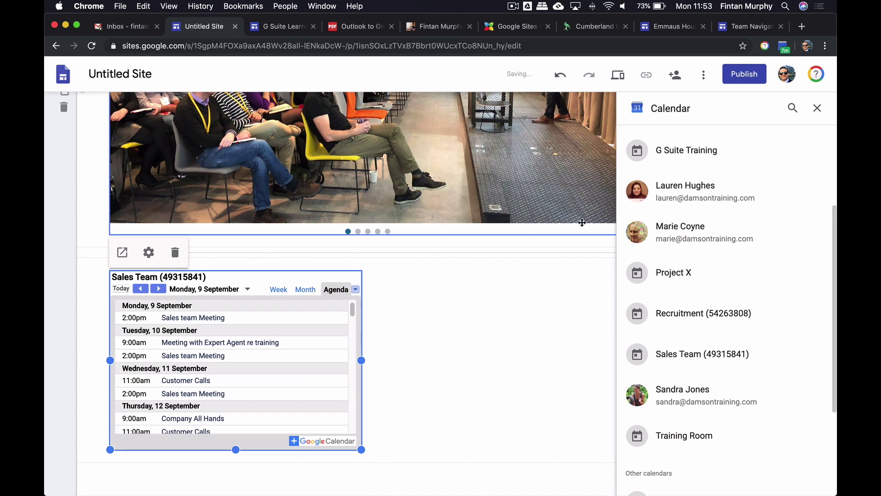
{"action": "left_click", "coordinate": [818, 108]}
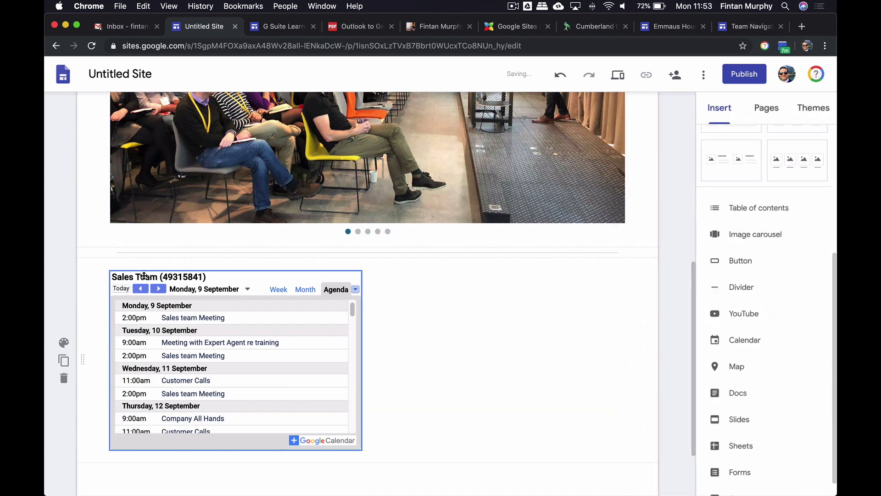
- Set the embedded calendar to week view, hiding its date, title and view selection
{"action": "left_click", "coordinate": [181, 332]}
{"action": "left_click", "coordinate": [149, 252]}
{"action": "left_click", "coordinate": [527, 217]}
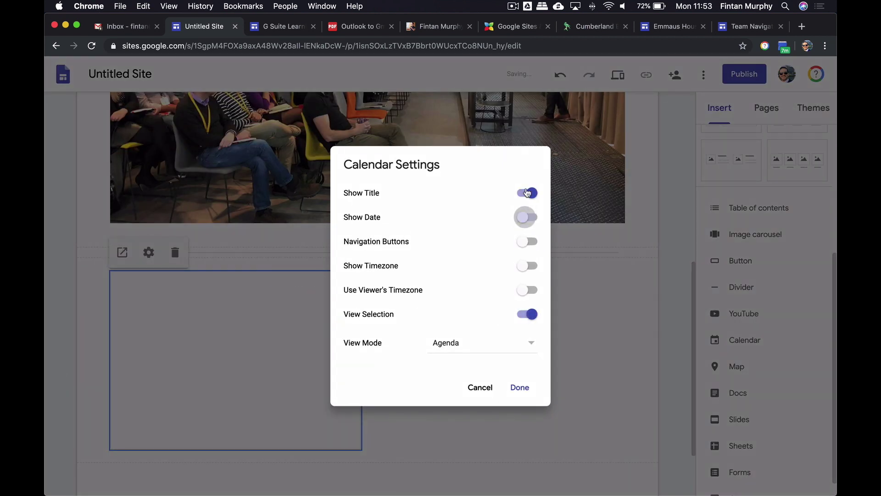
{"action": "left_click", "coordinate": [527, 192]}
{"action": "left_click", "coordinate": [526, 314]}
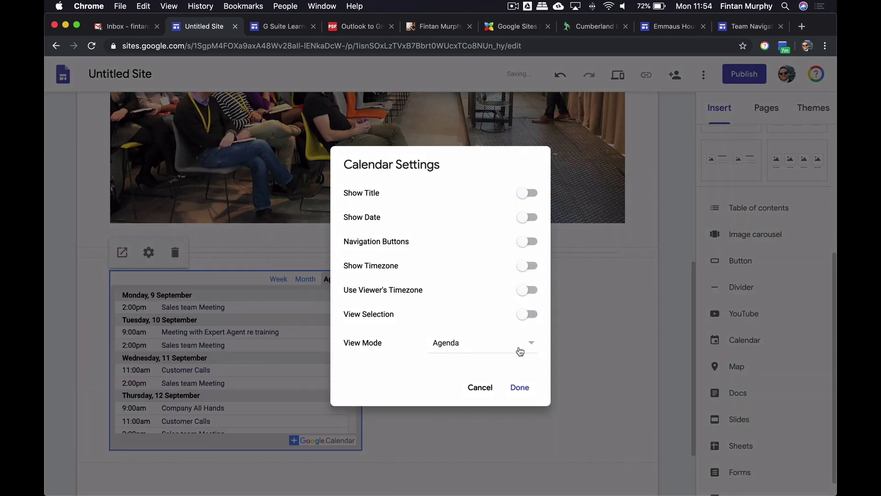
{"action": "left_click", "coordinate": [519, 347]}
{"action": "left_click", "coordinate": [504, 323]}
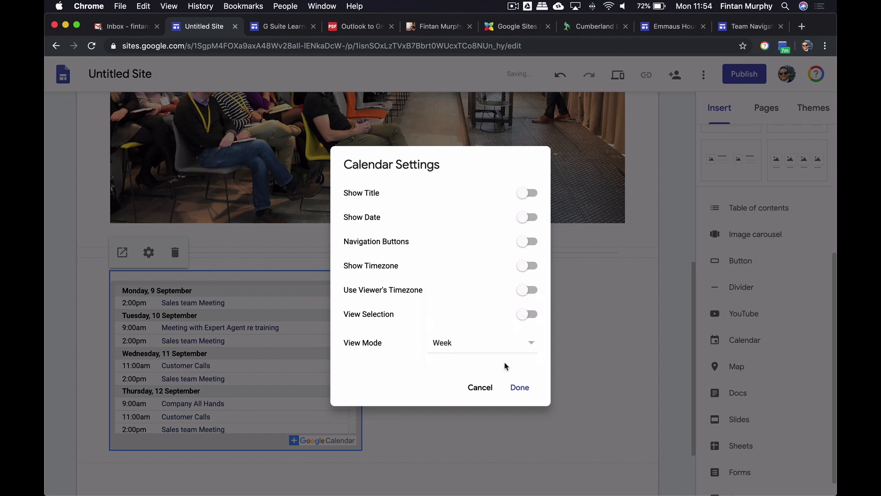
{"action": "left_click", "coordinate": [516, 387]}
- Enlarge the calendar across the page to show the full week's events
{"action": "scroll", "coordinate": [458, 381], "scroll_direction": "down", "scroll_amount": 3}
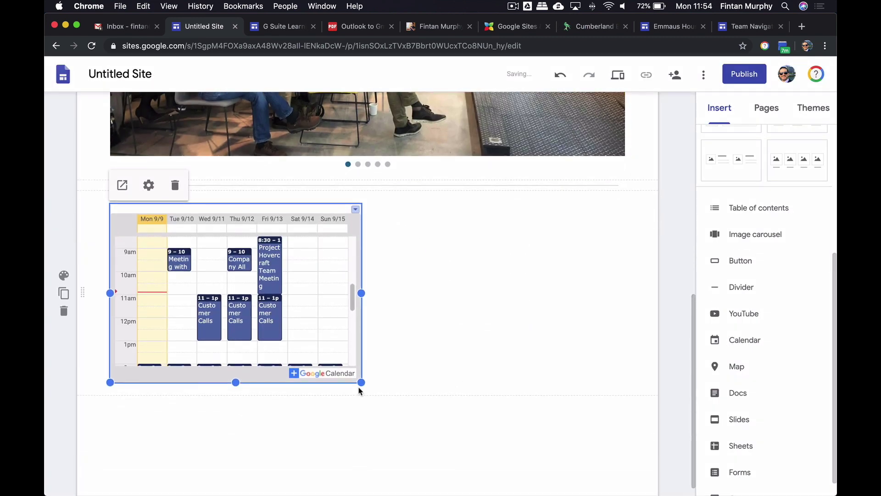
{"action": "left_click_drag", "start_coordinate": [360, 382], "coordinate": [625, 451]}
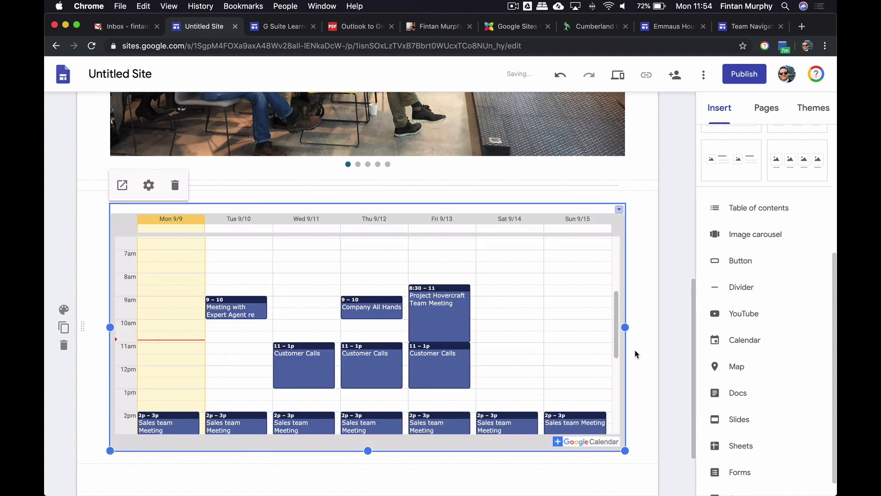
{"action": "scroll", "coordinate": [727, 293], "scroll_direction": "down", "scroll_amount": 1}
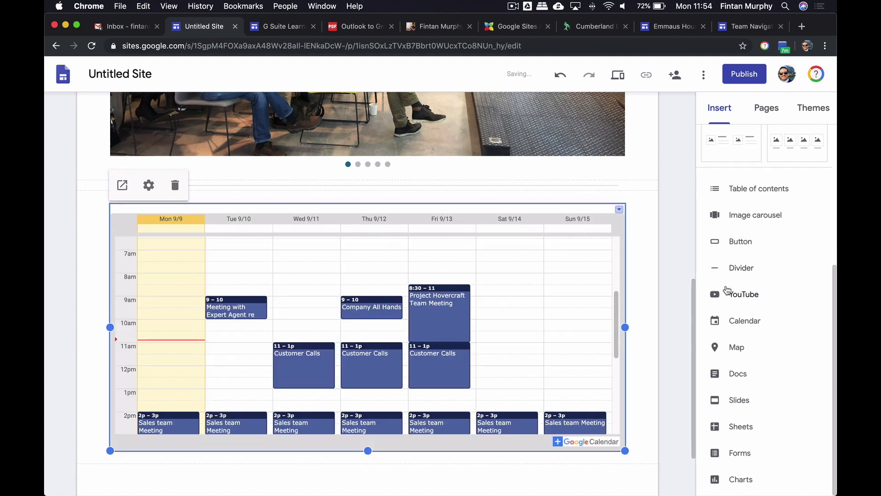
{"action": "scroll", "coordinate": [727, 290], "scroll_direction": "up", "scroll_amount": 5}
- Add a 'Team Calendar' subheading above the calendar in a section with Emphasis 2 background
{"action": "left_click", "coordinate": [730, 147]}
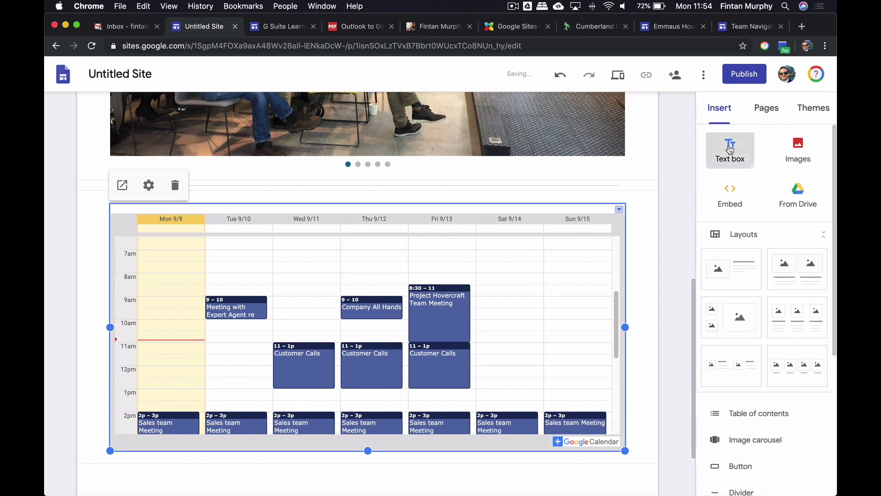
{"action": "left_click", "coordinate": [176, 335]}
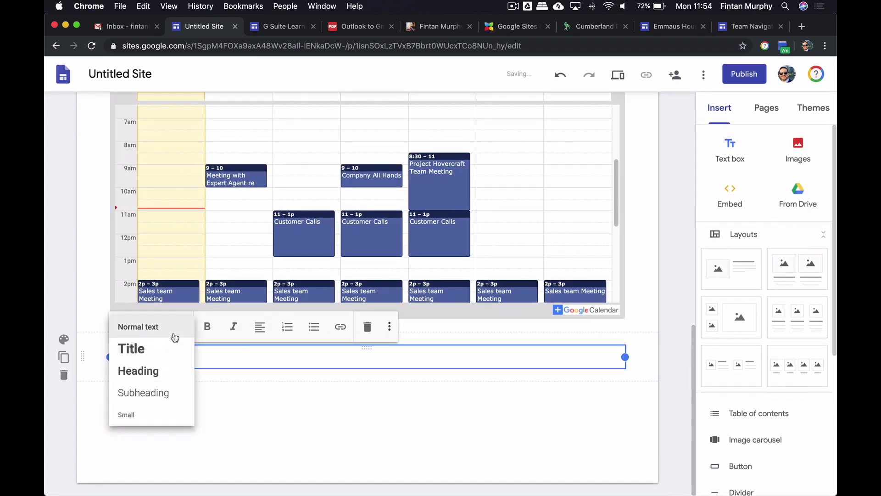
{"action": "left_click", "coordinate": [165, 392]}
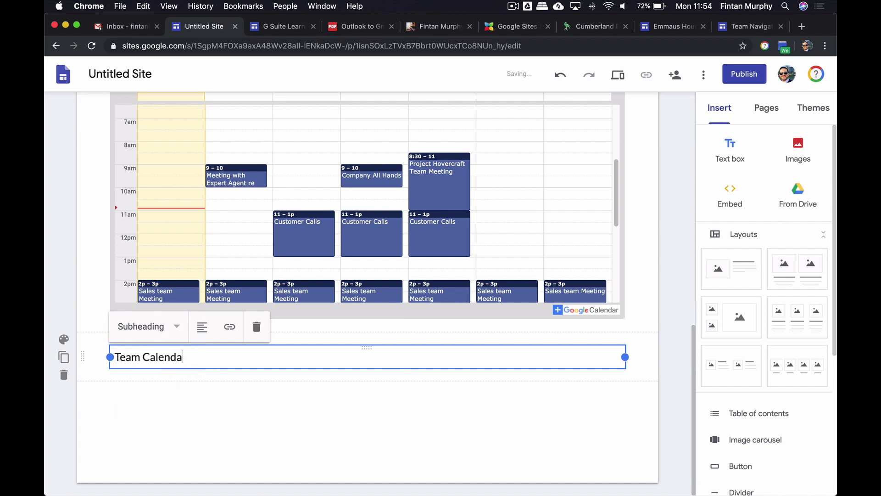
{"action": "left_click_drag", "start_coordinate": [80, 353], "coordinate": [85, 207]}
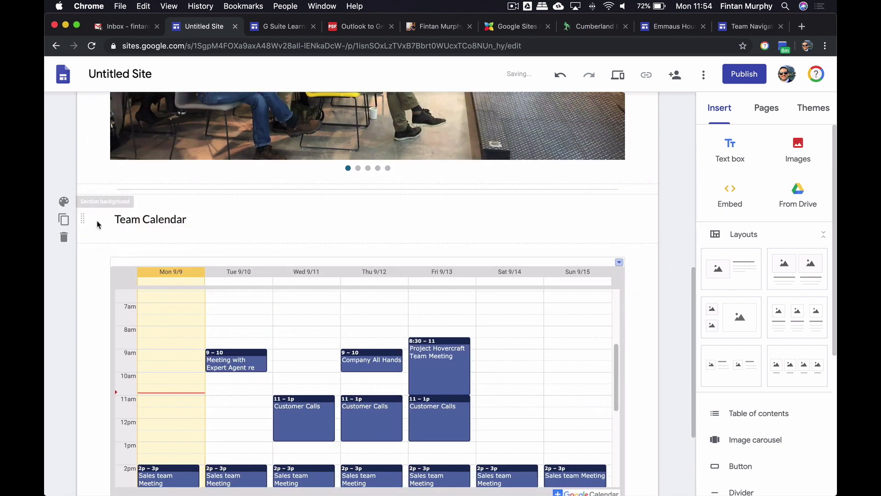
{"action": "left_click", "coordinate": [64, 201]}
{"action": "left_click", "coordinate": [111, 235]}
- Center the Team Calendar text and restyle it as a Heading
{"action": "left_click", "coordinate": [220, 212]}
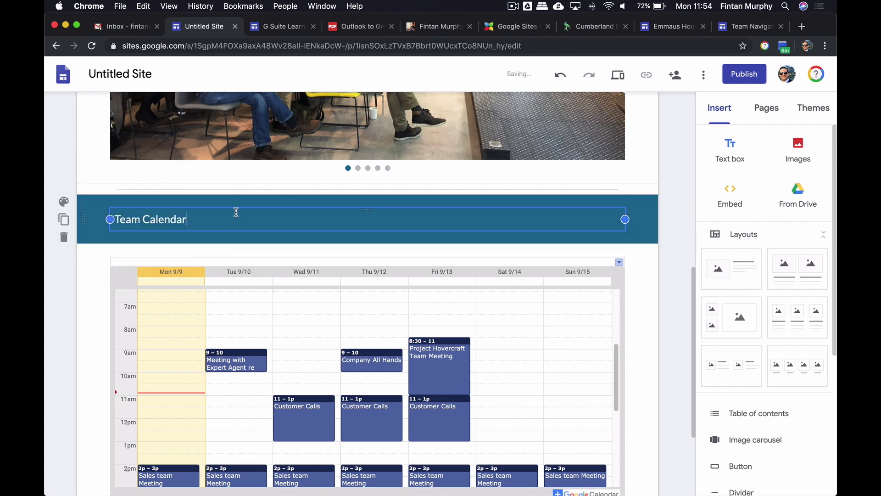
{"action": "left_click", "coordinate": [202, 189]}
{"action": "left_click", "coordinate": [203, 219]}
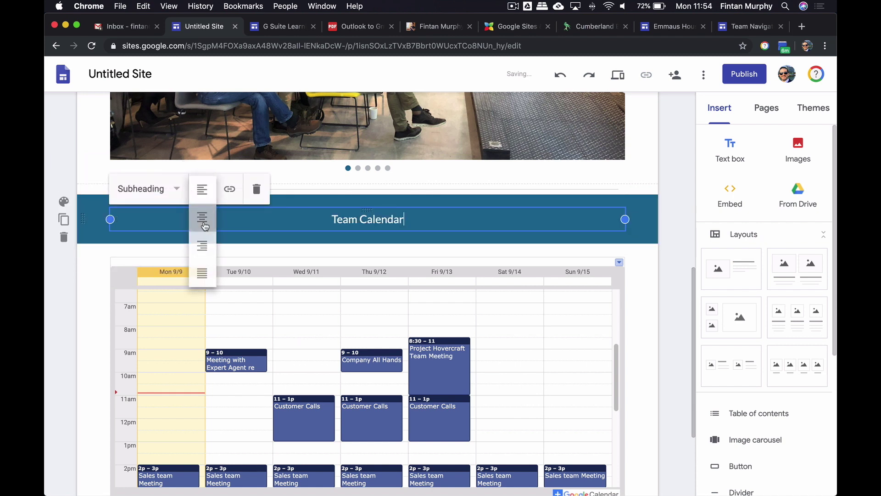
{"action": "left_click", "coordinate": [163, 198]}
{"action": "left_click", "coordinate": [163, 233]}
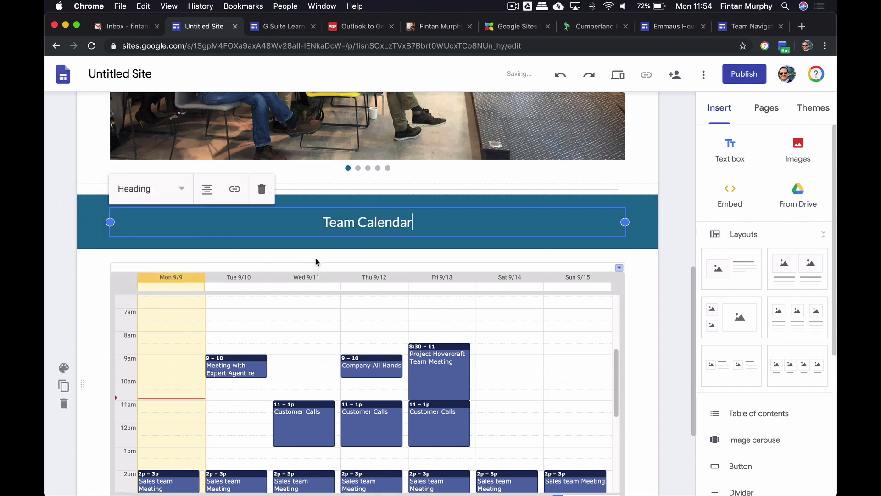
{"action": "left_click", "coordinate": [665, 271]}
{"action": "scroll", "coordinate": [665, 270], "scroll_direction": "down", "scroll_amount": 3}
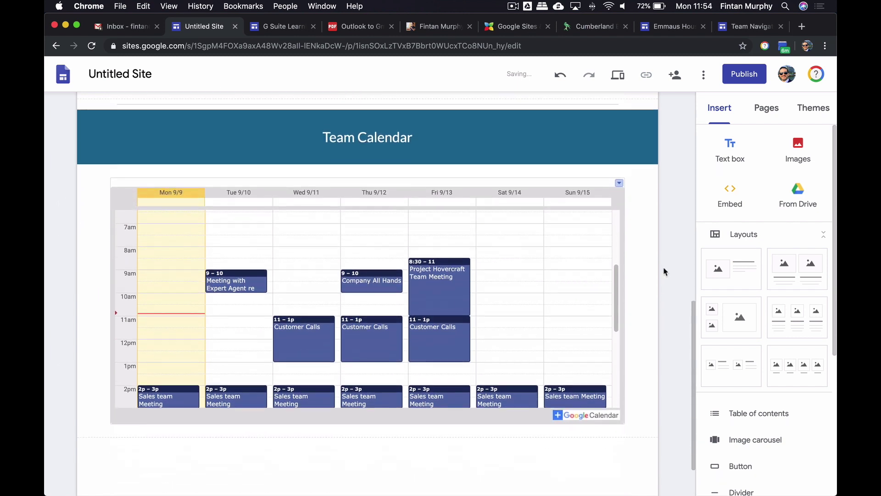
- Duplicate the Team Calendar banner, move the copy below the calendar, and retitle it 'Launch Bar'
{"action": "left_click", "coordinate": [64, 134]}
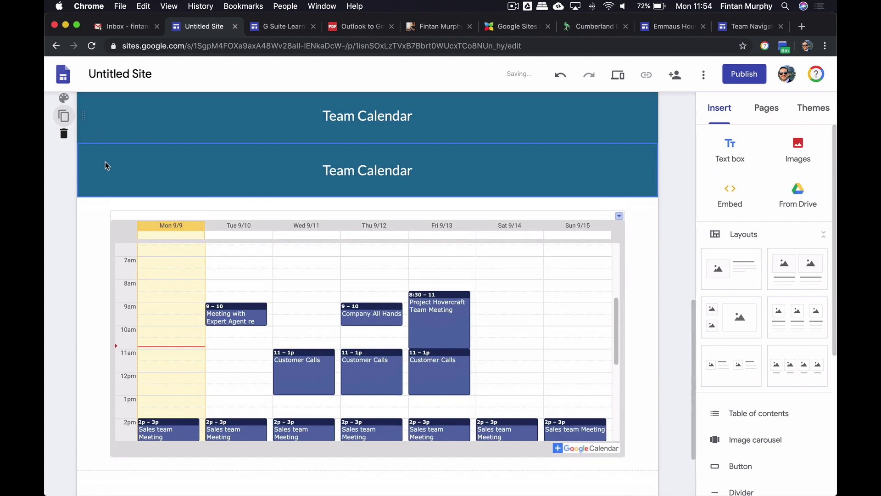
{"action": "left_click_drag", "start_coordinate": [81, 161], "coordinate": [81, 471]}
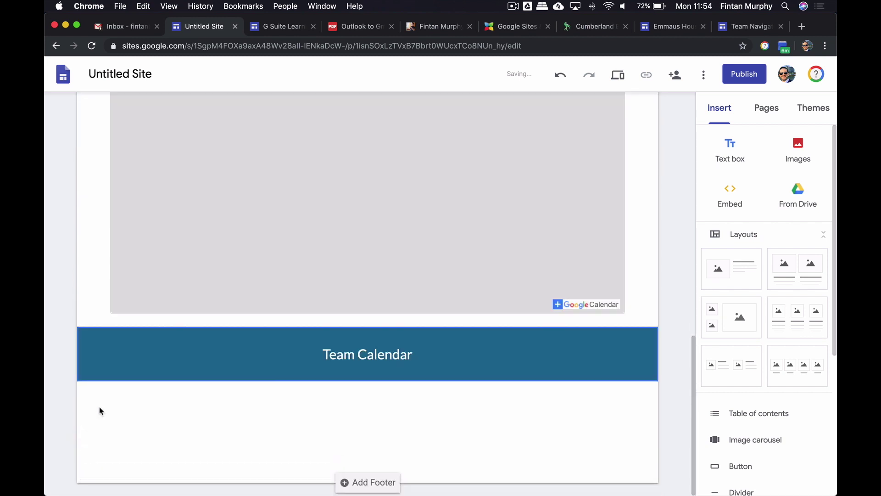
{"action": "left_click", "coordinate": [418, 354]}
{"action": "left_click_drag", "start_coordinate": [420, 354], "coordinate": [318, 351]}
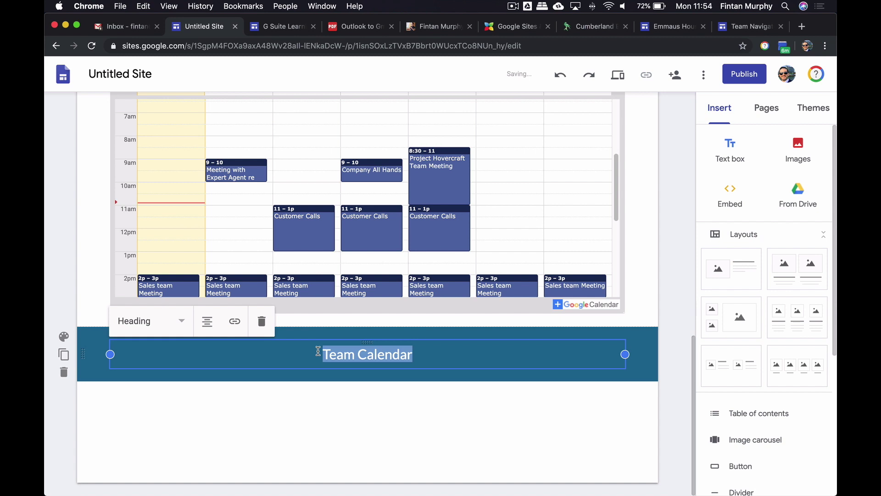
{"action": "type", "text": "Launch Bar"}
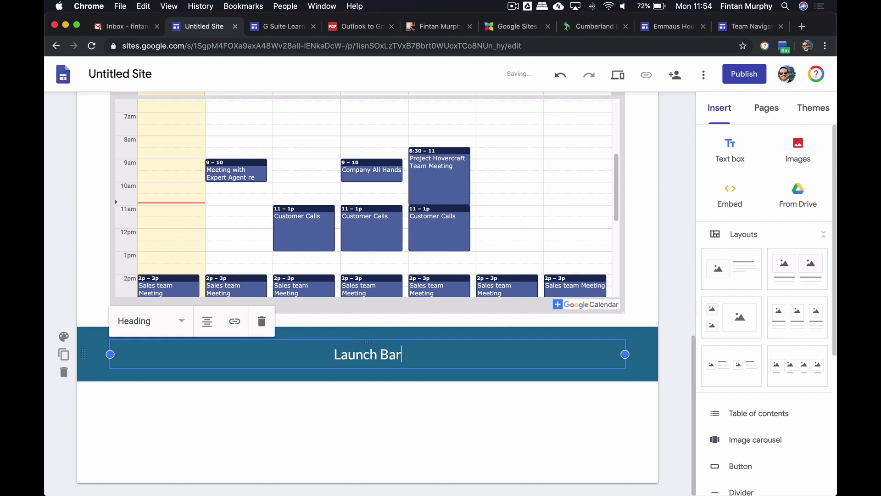
{"action": "left_click", "coordinate": [250, 402]}
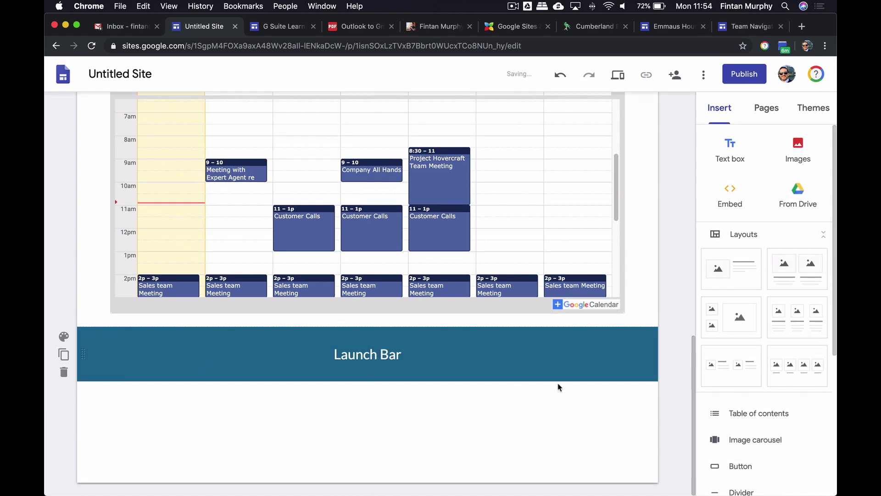
{"action": "scroll", "coordinate": [749, 224], "scroll_direction": "down", "scroll_amount": 3}
{"action": "scroll", "coordinate": [748, 226], "scroll_direction": "up", "scroll_amount": 3}
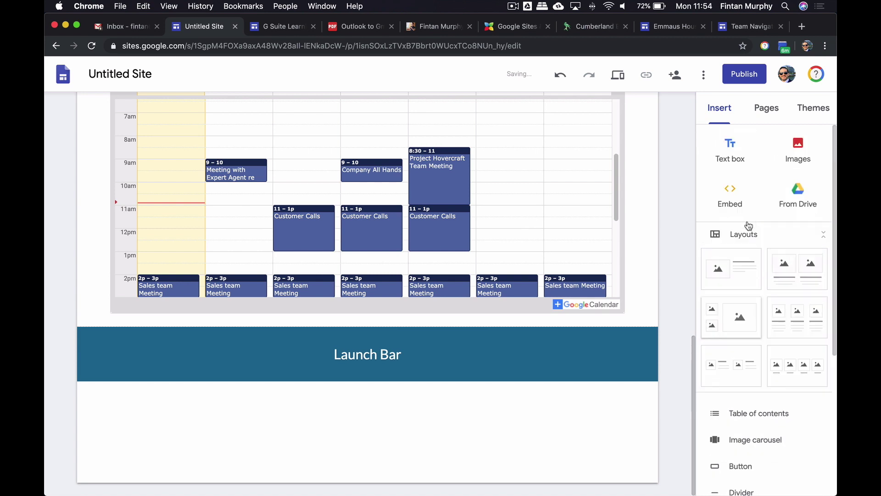
- Insert a Gmail logo from a web image search under Launch Bar, cropped and shrunk
{"action": "left_click", "coordinate": [798, 151]}
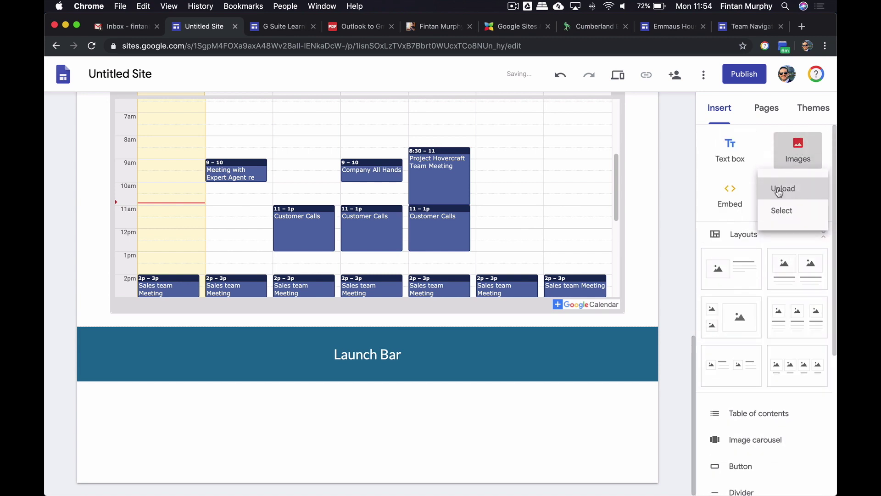
{"action": "left_click", "coordinate": [780, 211]}
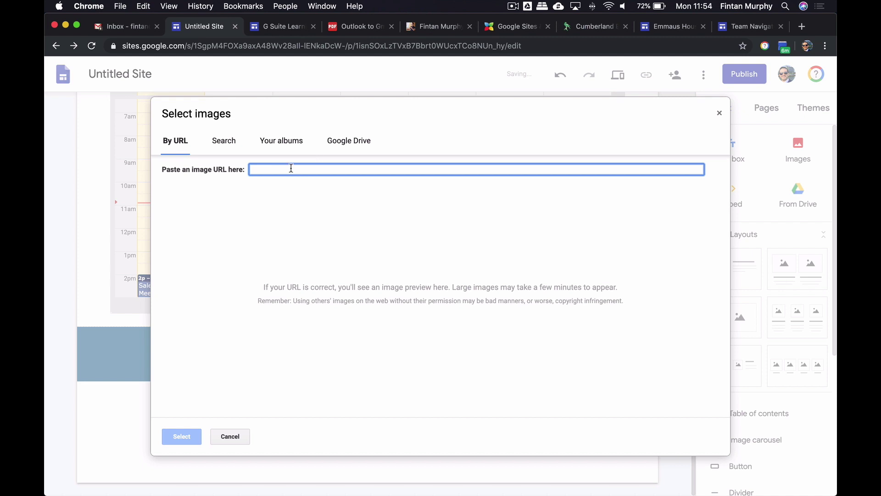
{"action": "type", "text": "gmail"}
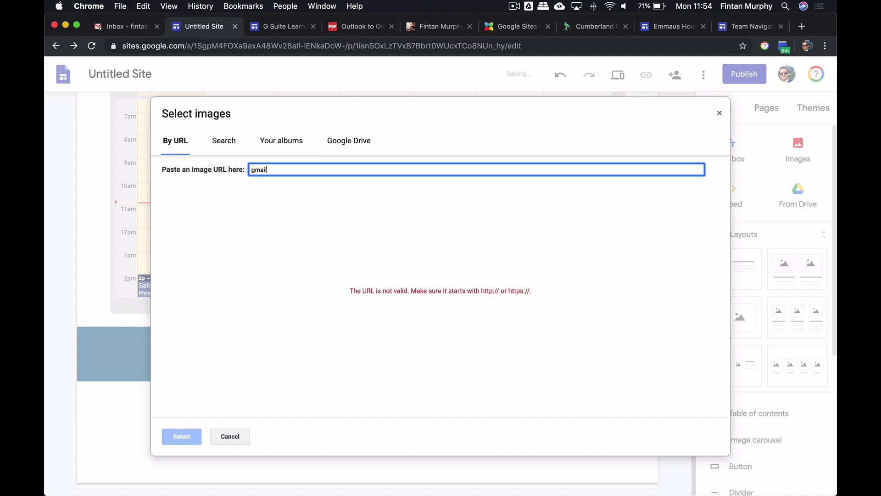
{"action": "left_click", "coordinate": [222, 140]}
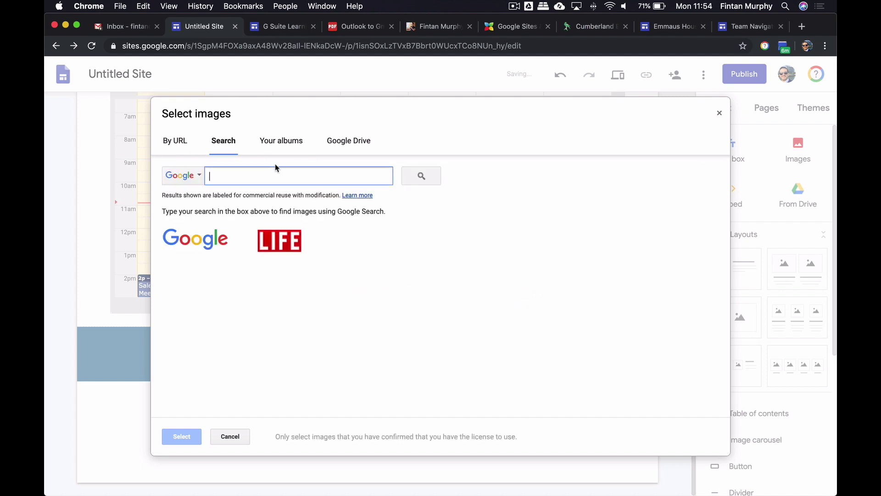
{"action": "type", "text": "gmail"}
{"action": "key", "text": "Return"}
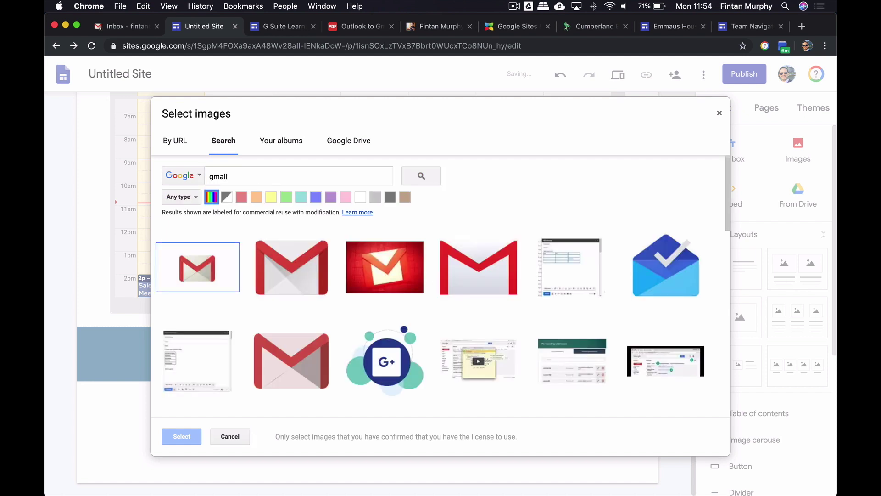
{"action": "double_click", "coordinate": [220, 274]}
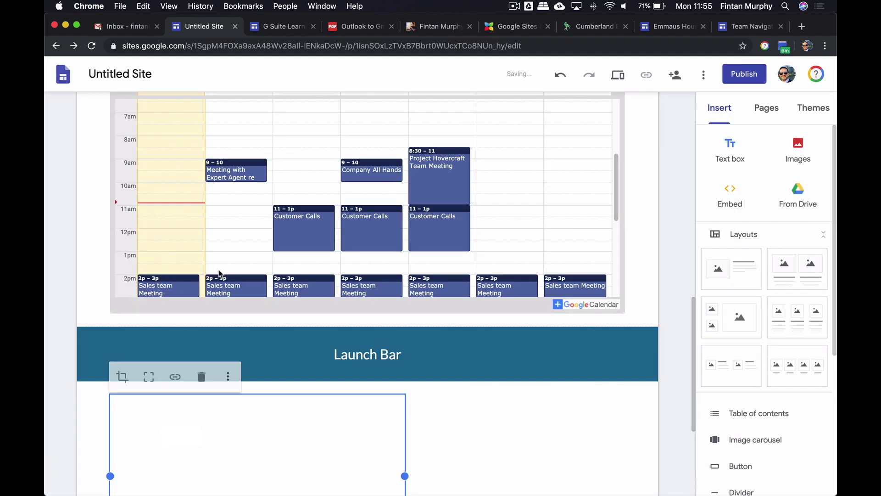
{"action": "double_click", "coordinate": [376, 302]}
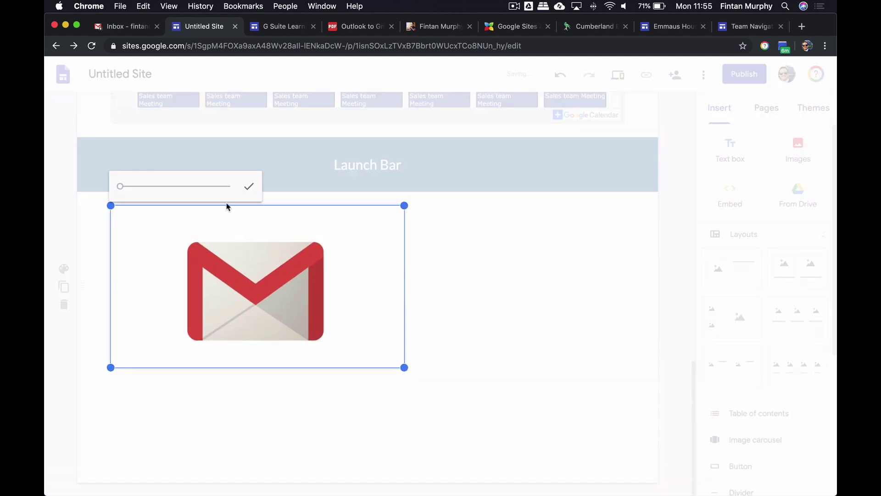
{"action": "left_click", "coordinate": [131, 185]}
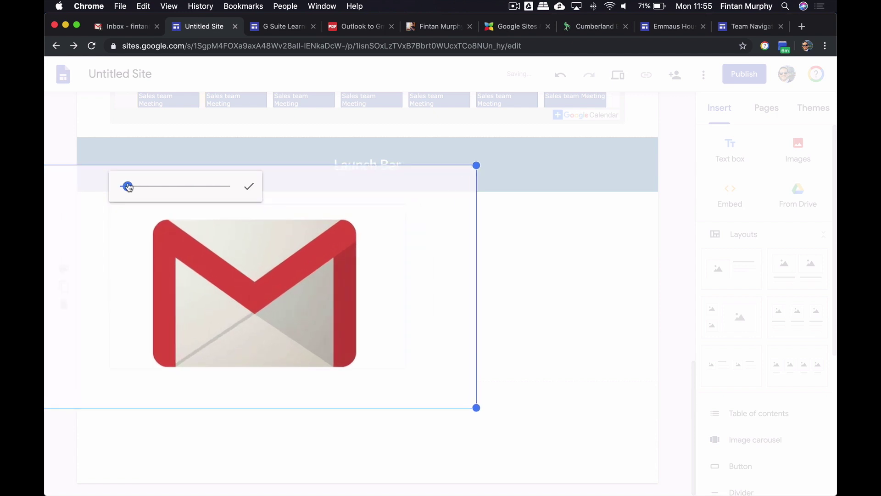
{"action": "left_click", "coordinate": [249, 186]}
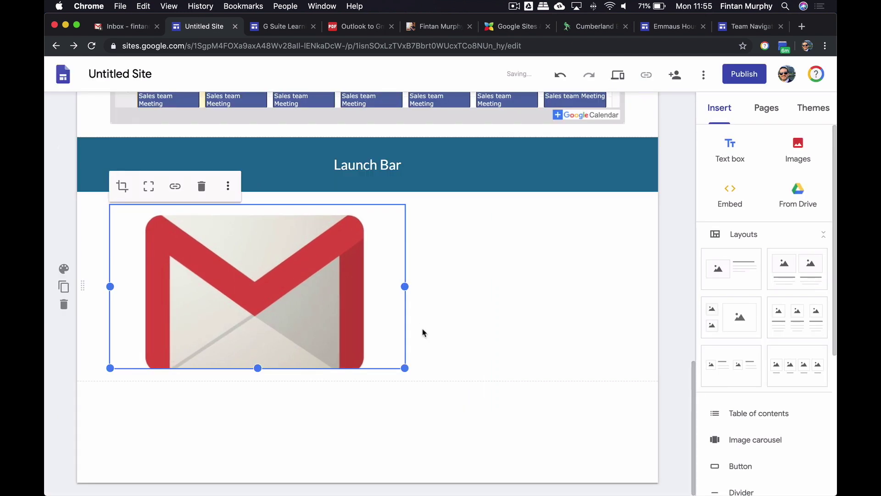
{"action": "left_click_drag", "start_coordinate": [400, 366], "coordinate": [235, 294]}
{"action": "left_click", "coordinate": [272, 326]}
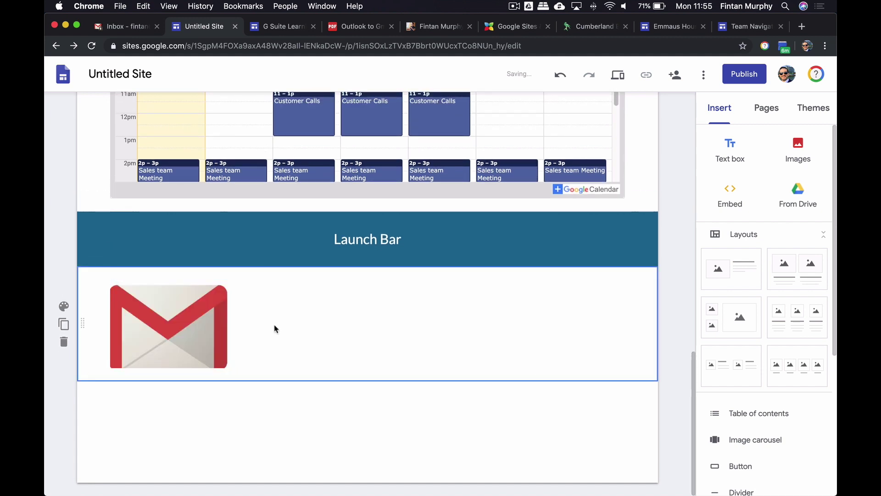
- Insert a Hangouts logo from web image search, resized to match the other icons
{"action": "left_click", "coordinate": [798, 150]}
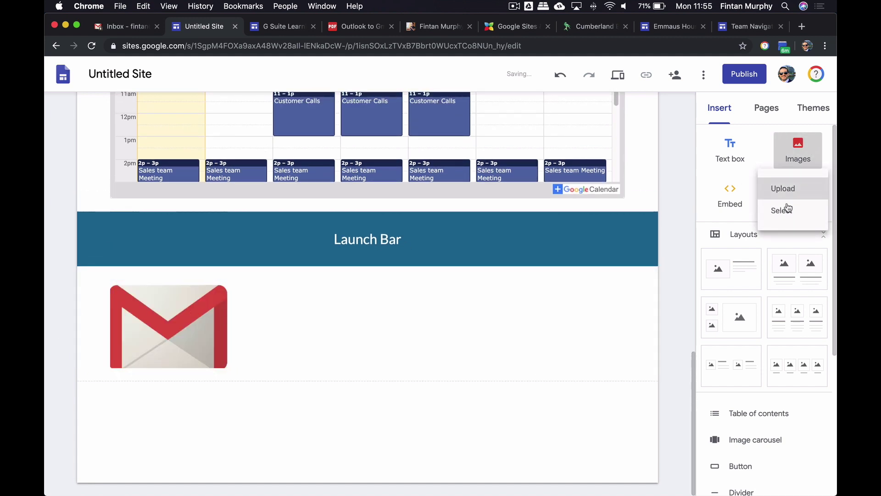
{"action": "left_click", "coordinate": [783, 210]}
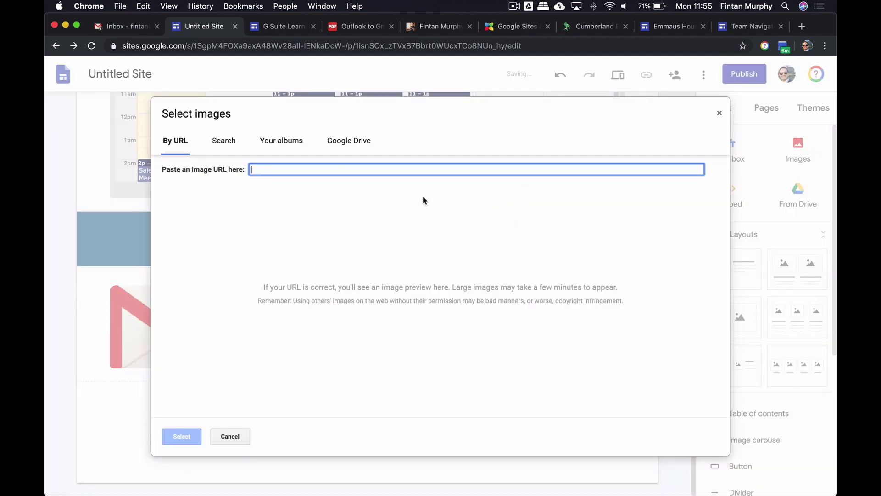
{"action": "left_click", "coordinate": [223, 141]}
{"action": "left_click", "coordinate": [197, 266]}
{"action": "left_click", "coordinate": [181, 436]}
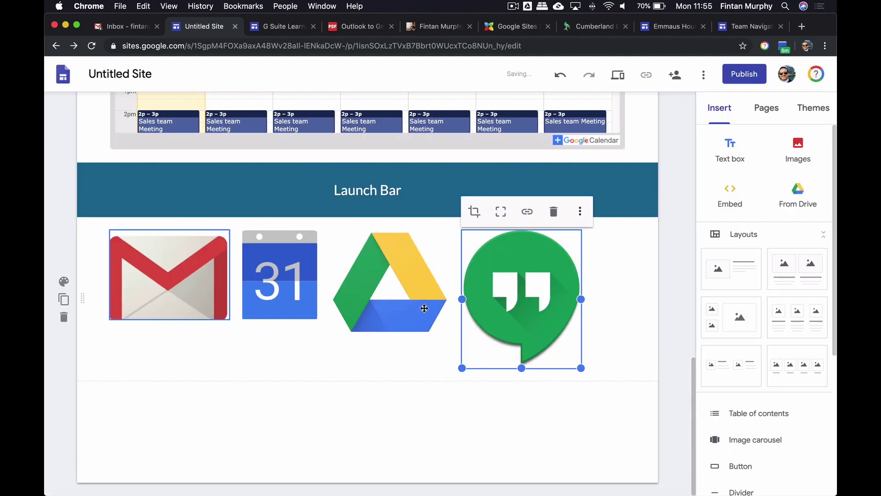
{"action": "mouse_move", "coordinate": [462, 367]}
{"action": "left_mouse_down"}
{"action": "mouse_move", "coordinate": [485, 366]}
{"action": "mouse_move", "coordinate": [478, 366]}
{"action": "left_mouse_up"}
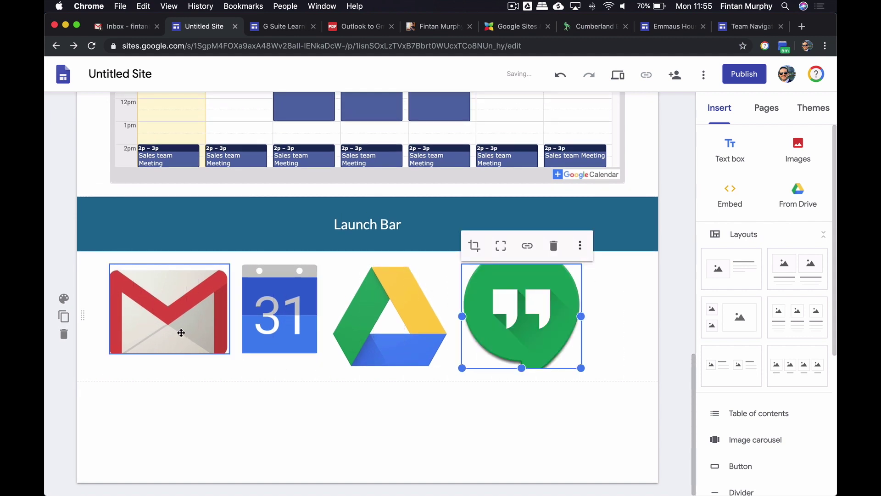
{"action": "left_click", "coordinate": [217, 275]}
{"action": "left_click", "coordinate": [176, 247]}
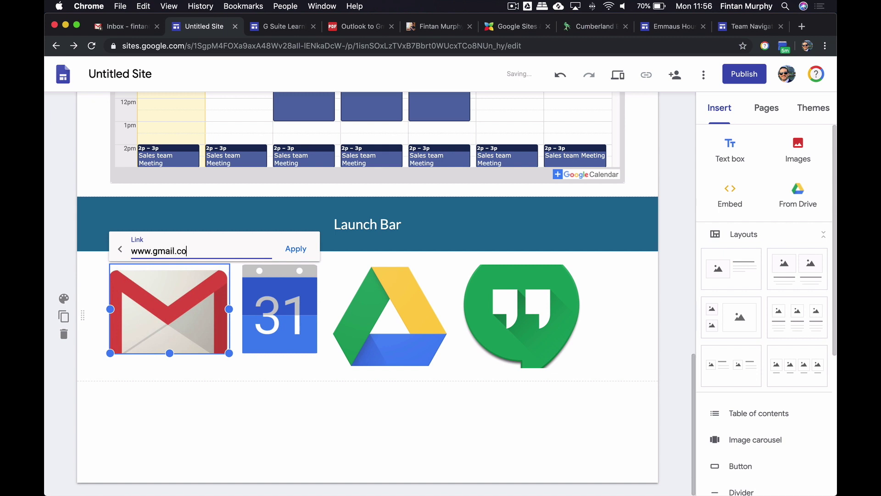
{"action": "key", "text": "Return"}
{"action": "type", "text": "outs.co"}
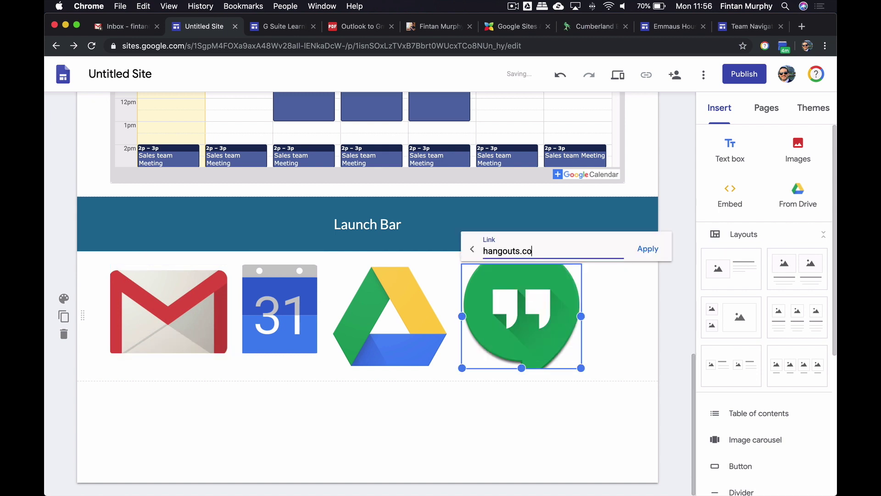
{"action": "type", "text": "m"}
{"action": "key", "text": "Return"}
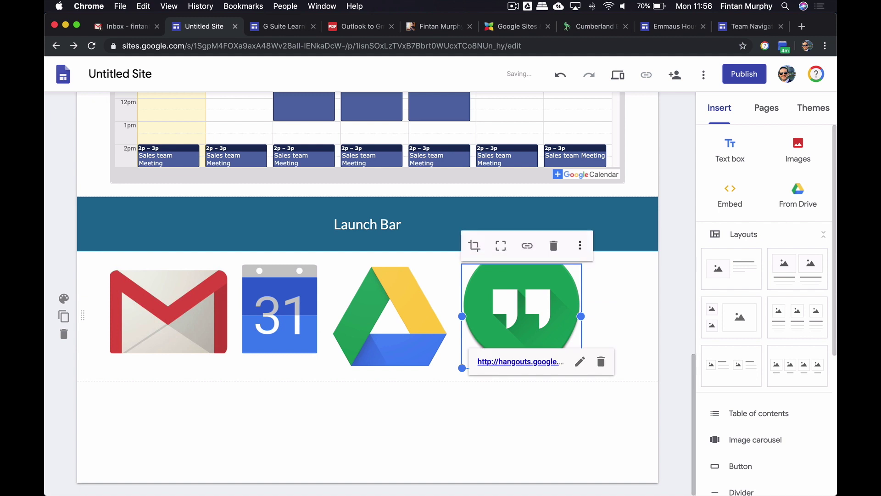
{"action": "left_click", "coordinate": [536, 426]}
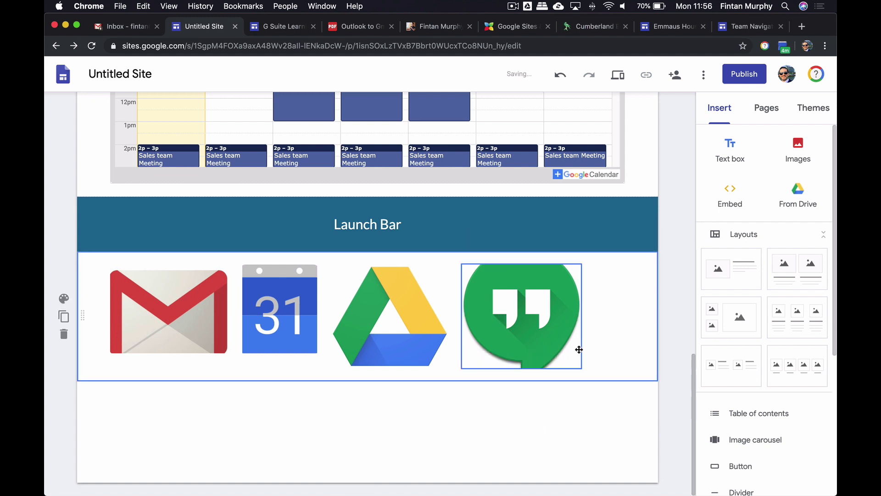
- Move the Launch Bar banner and its icon row above the Team Calendar band
{"action": "scroll", "coordinate": [97, 250], "scroll_direction": "up", "scroll_amount": 2}
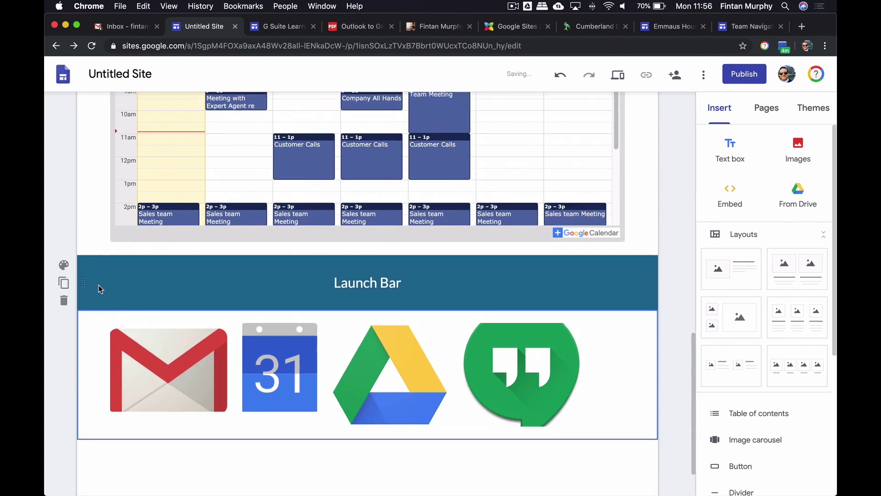
{"action": "scroll", "coordinate": [98, 288], "scroll_direction": "up", "scroll_amount": 5}
{"action": "scroll", "coordinate": [87, 365], "scroll_direction": "down", "scroll_amount": 2}
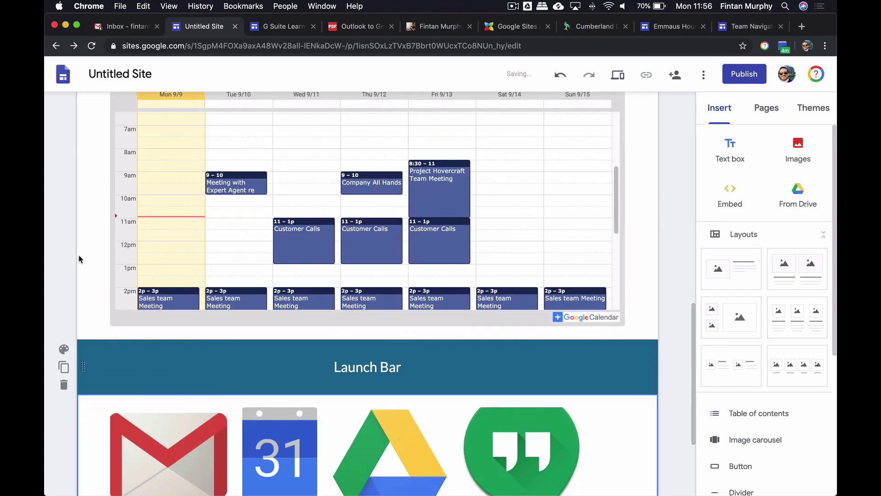
{"action": "left_click_drag", "start_coordinate": [79, 259], "coordinate": [86, 238]}
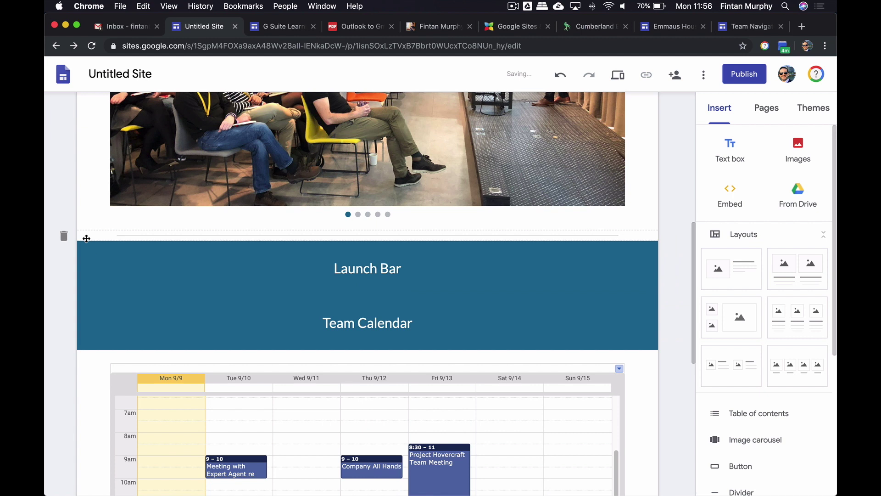
{"action": "scroll", "coordinate": [87, 275], "scroll_direction": "down", "scroll_amount": 8}
{"action": "left_click_drag", "start_coordinate": [82, 308], "coordinate": [102, 211]}
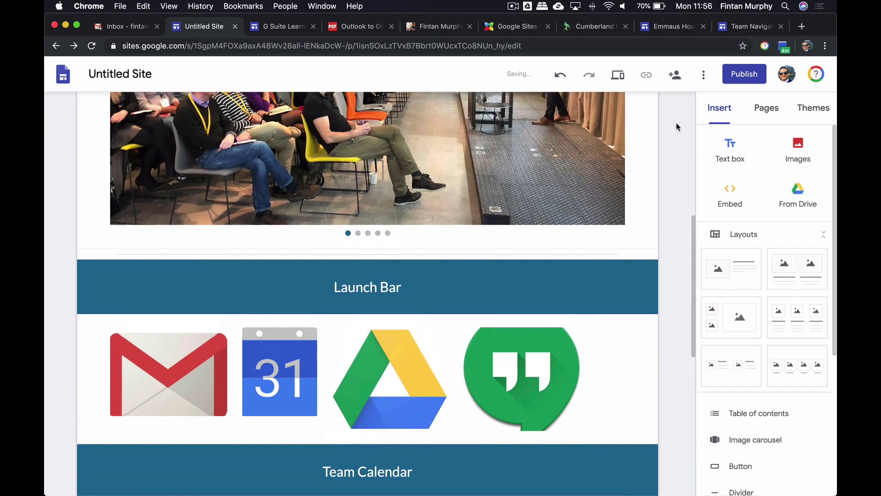
{"action": "left_click", "coordinate": [617, 76]}
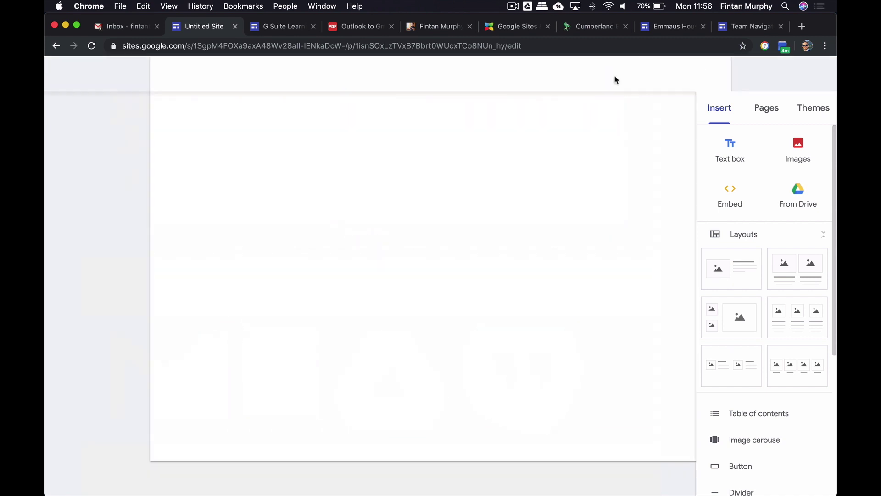
{"action": "scroll", "coordinate": [528, 262], "scroll_direction": "down", "scroll_amount": 4}
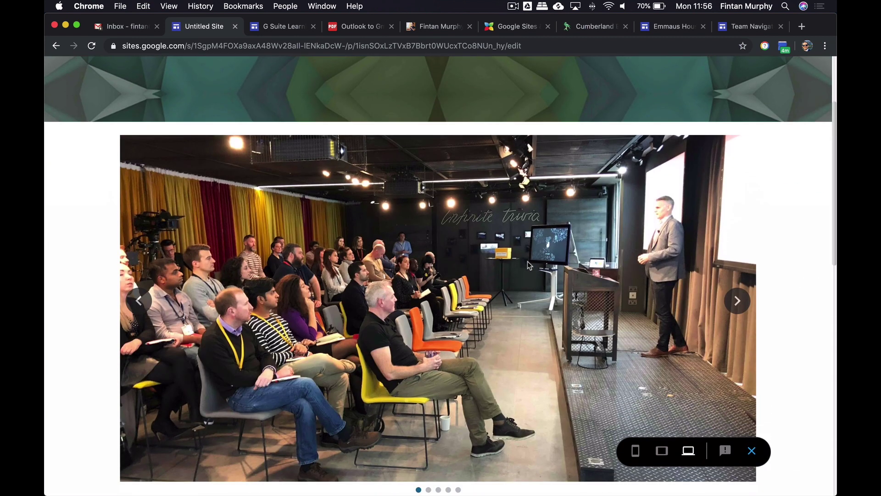
{"action": "left_click", "coordinate": [729, 244]}
{"action": "left_click", "coordinate": [731, 244]}
{"action": "left_click", "coordinate": [736, 246]}
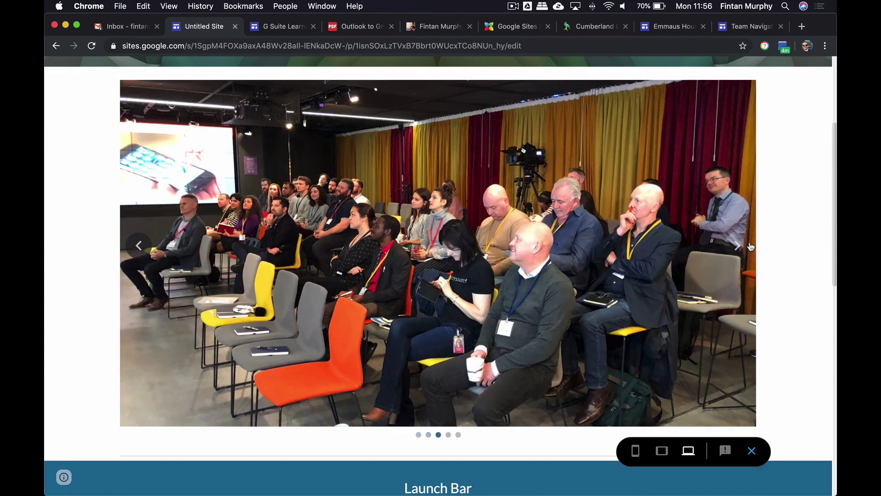
{"action": "left_click", "coordinate": [737, 246]}
{"action": "left_click", "coordinate": [736, 246]}
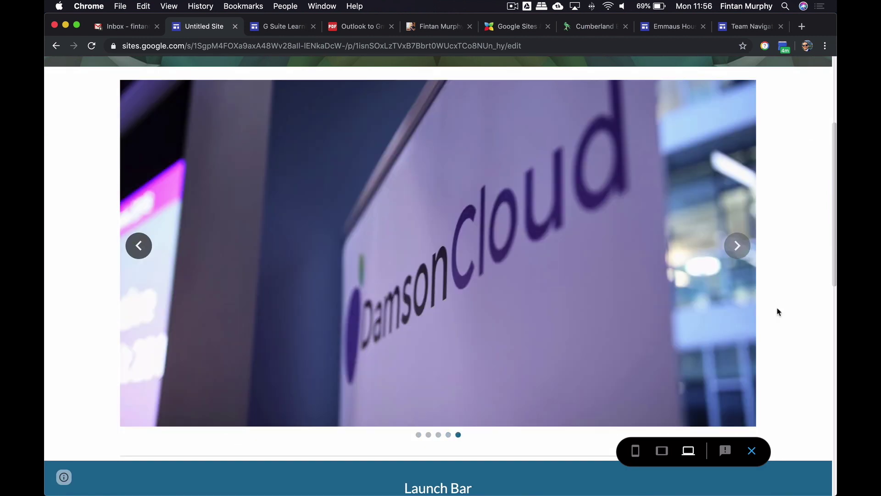
{"action": "scroll", "coordinate": [778, 310], "scroll_direction": "up", "scroll_amount": 3}
{"action": "scroll", "coordinate": [778, 311], "scroll_direction": "down", "scroll_amount": 10}
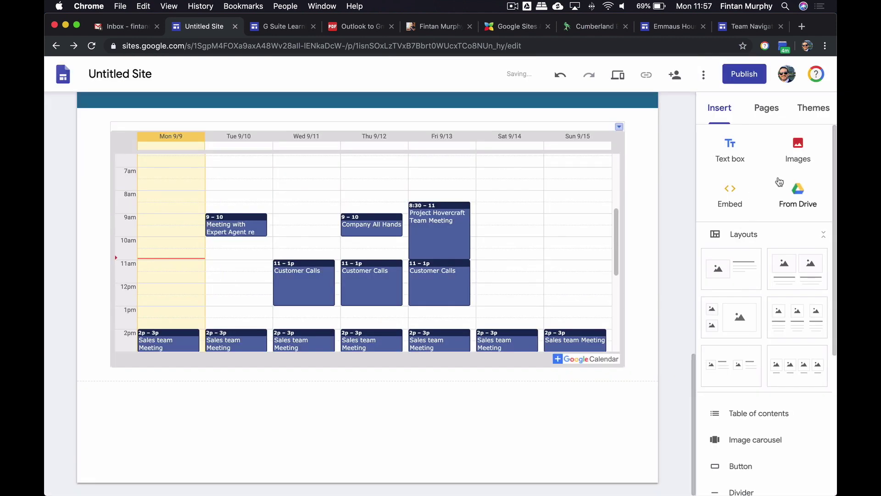
- Embed the Editorial Team shared drive and enlarge it to about 1125x600
{"action": "left_click", "coordinate": [794, 205]}
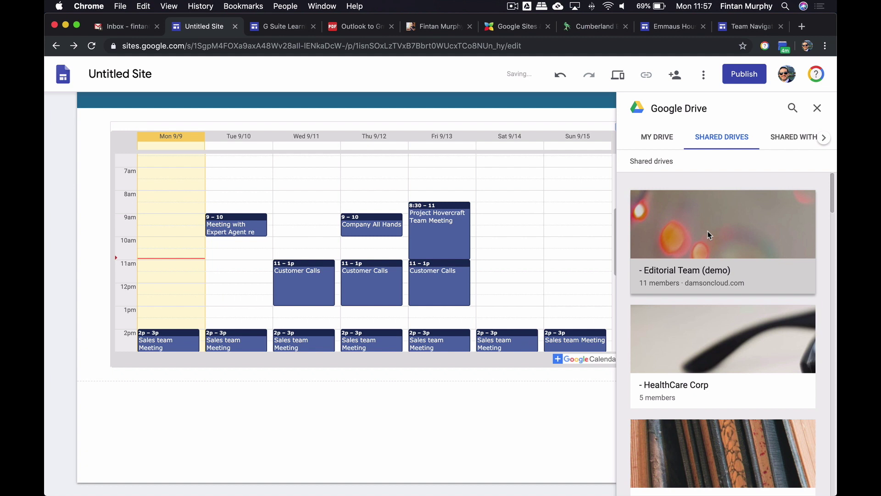
{"action": "scroll", "coordinate": [708, 230], "scroll_direction": "down", "scroll_amount": 1}
{"action": "left_click", "coordinate": [707, 230]}
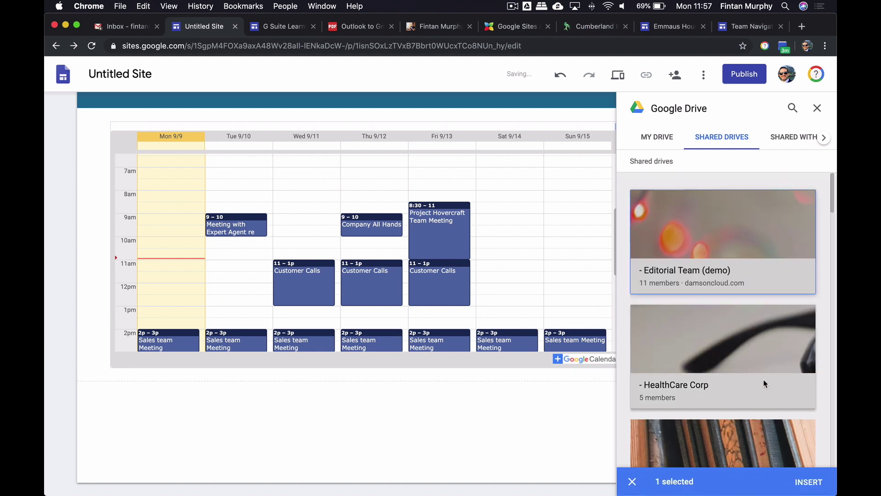
{"action": "left_click", "coordinate": [808, 490]}
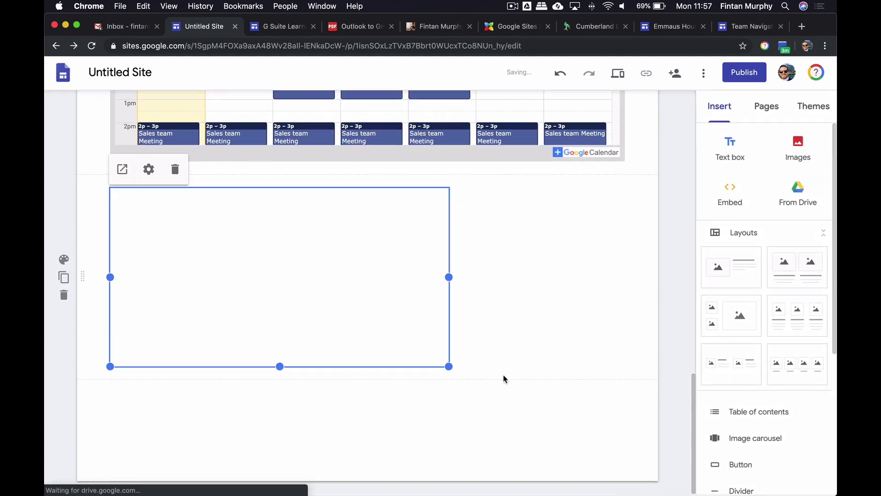
{"action": "left_click_drag", "start_coordinate": [448, 368], "coordinate": [625, 465]}
- Place the heading band above the drive embed and retitle it 'Team Drive'
{"action": "scroll", "coordinate": [601, 440], "scroll_direction": "up", "scroll_amount": 7}
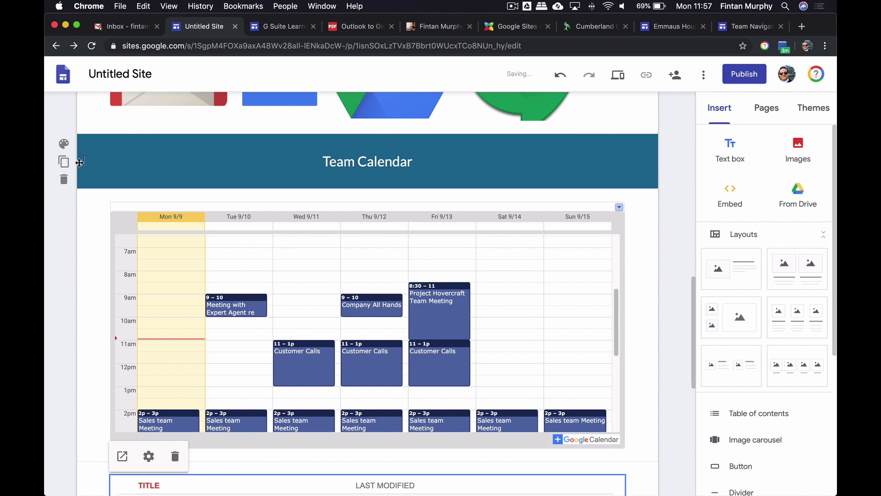
{"action": "left_click_drag", "start_coordinate": [83, 180], "coordinate": [90, 434]}
{"action": "scroll", "coordinate": [367, 276], "scroll_direction": "down", "scroll_amount": 2}
{"action": "left_click", "coordinate": [359, 268]}
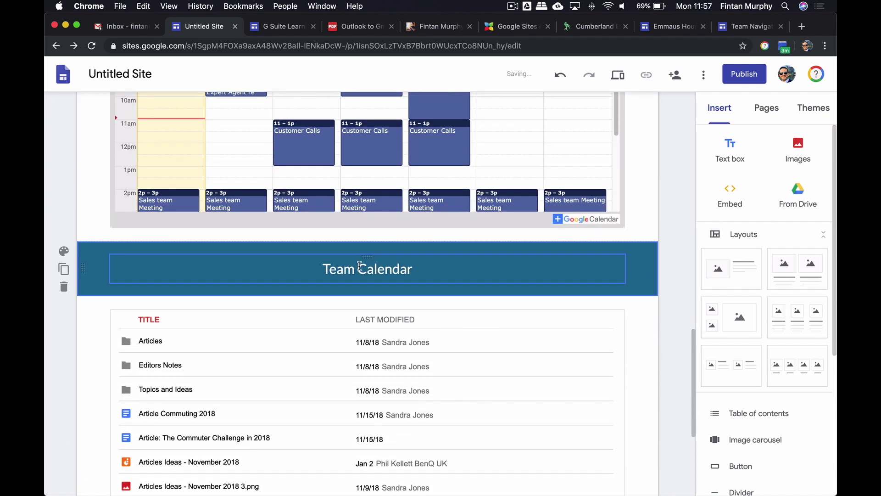
{"action": "double_click", "coordinate": [389, 267]}
{"action": "type", "text": "Dri"}
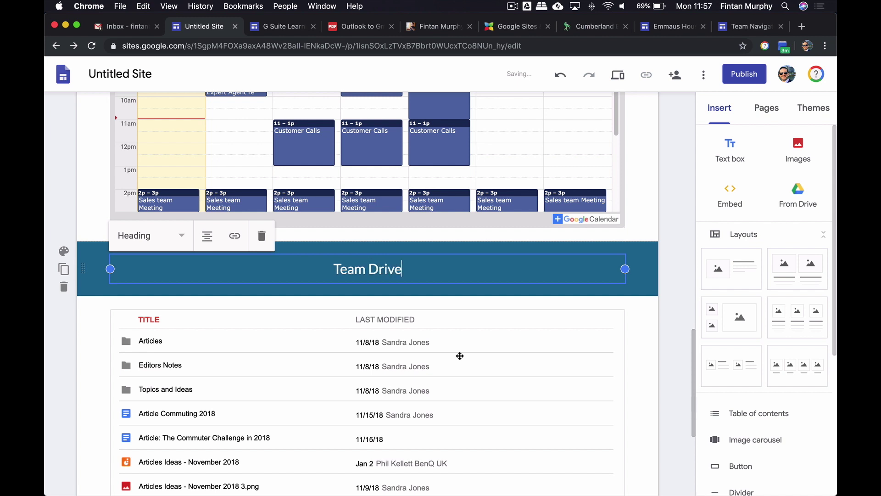
{"action": "type", "text": "ve"}
{"action": "left_click", "coordinate": [459, 356]}
{"action": "scroll", "coordinate": [494, 375], "scroll_direction": "down", "scroll_amount": 3}
{"action": "scroll", "coordinate": [488, 352], "scroll_direction": "down", "scroll_amount": 3}
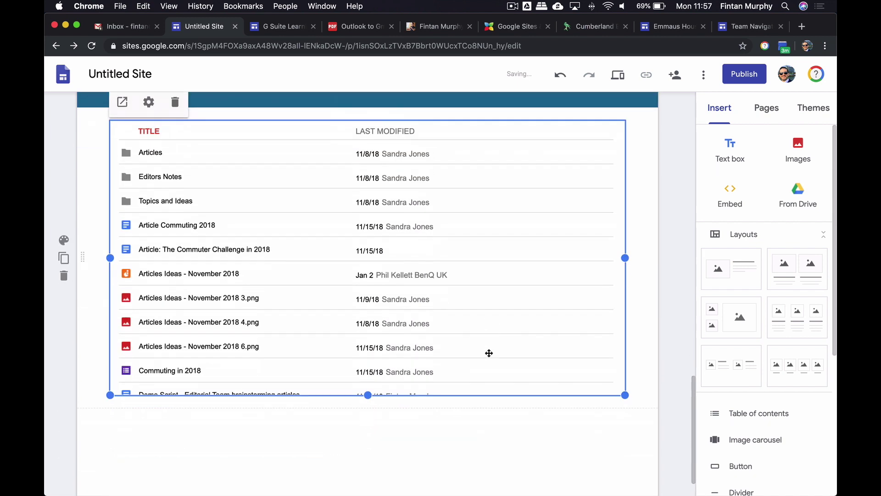
{"action": "left_click", "coordinate": [491, 407]}
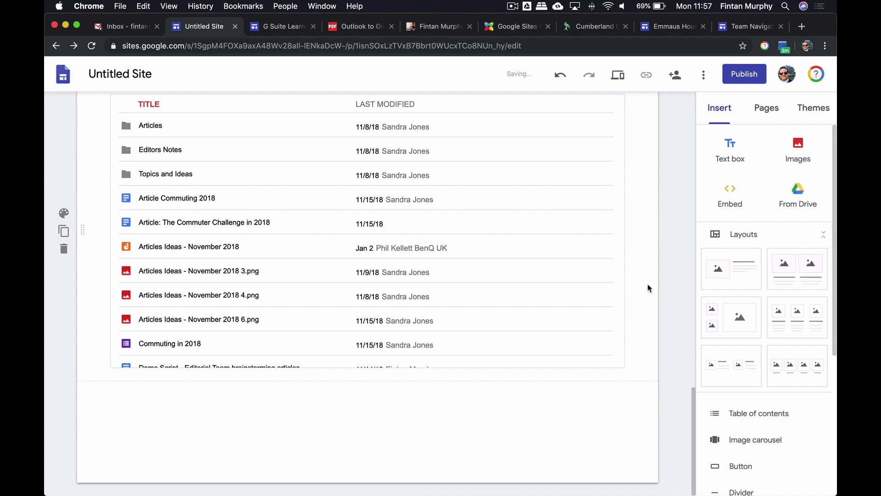
{"action": "type", "text": "eedback"}
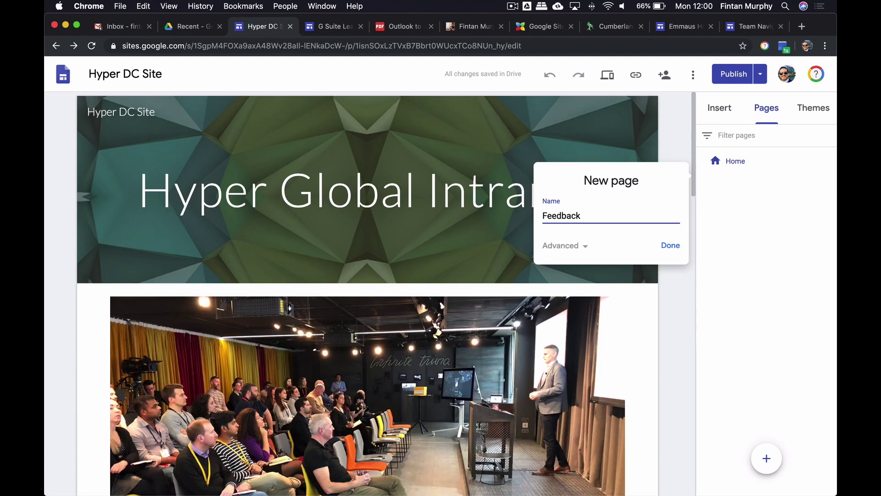
- Create the Feedback page, then a second page named 'Time off request'
{"action": "left_click", "coordinate": [669, 244]}
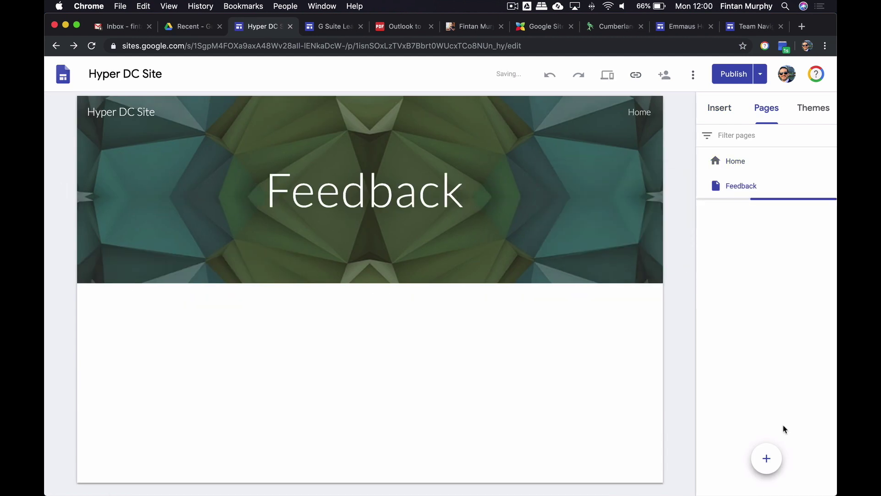
{"action": "left_click", "coordinate": [775, 456]}
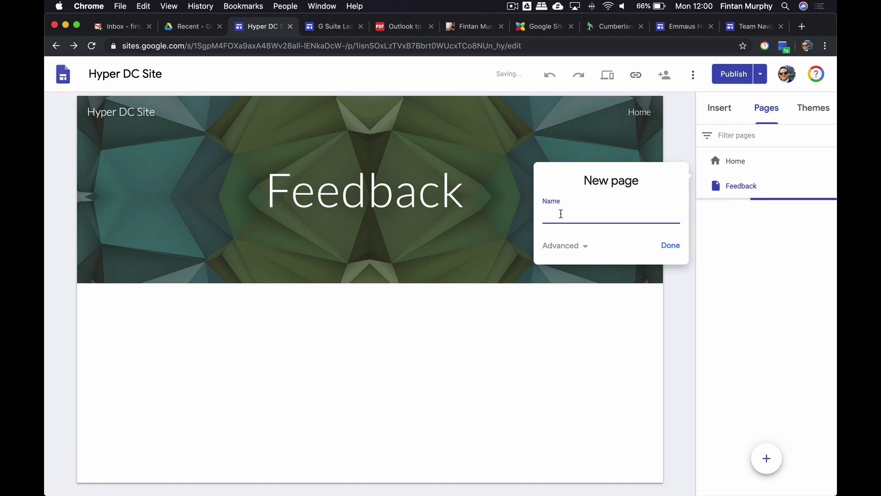
{"action": "type", "text": "Time off request"}
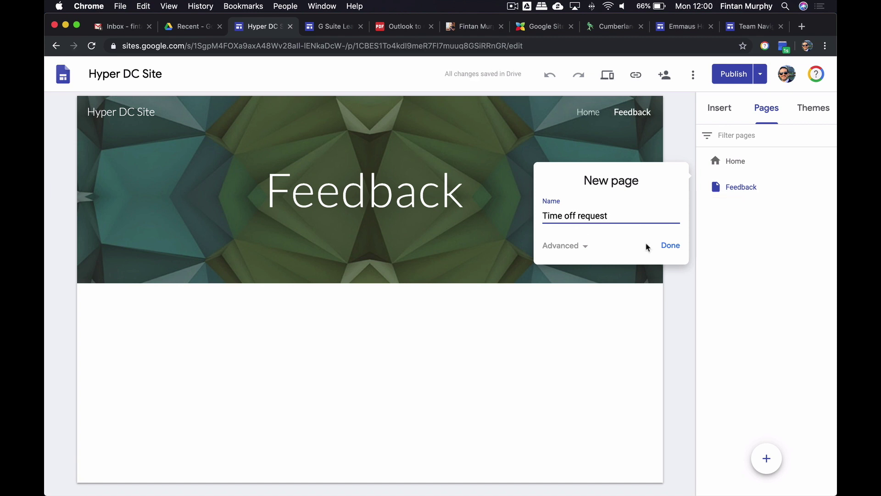
{"action": "left_click", "coordinate": [669, 245]}
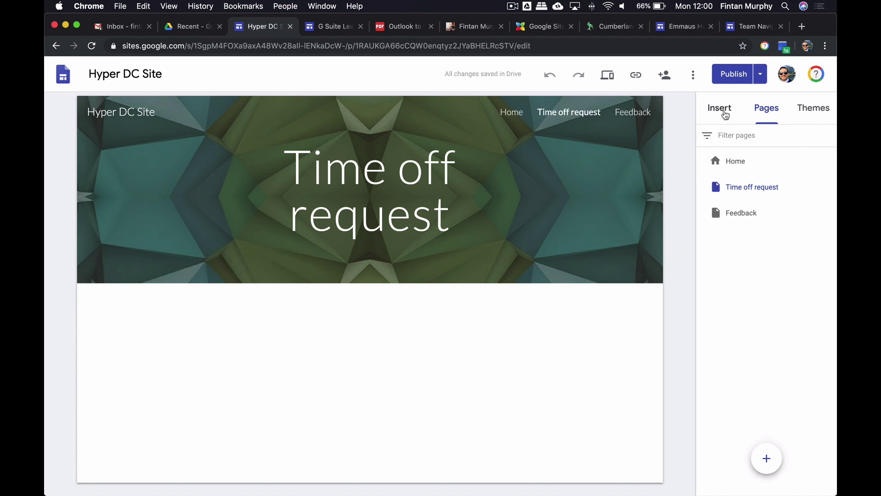
- Embed the Time Off Request Google Form from Drive on the page
{"action": "left_click", "coordinate": [725, 114]}
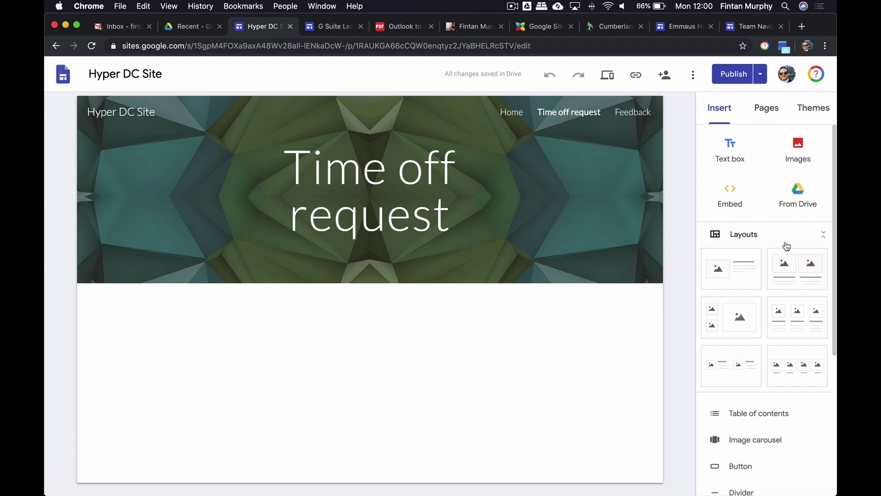
{"action": "scroll", "coordinate": [789, 221], "scroll_direction": "down", "scroll_amount": 1}
{"action": "left_click", "coordinate": [793, 197]}
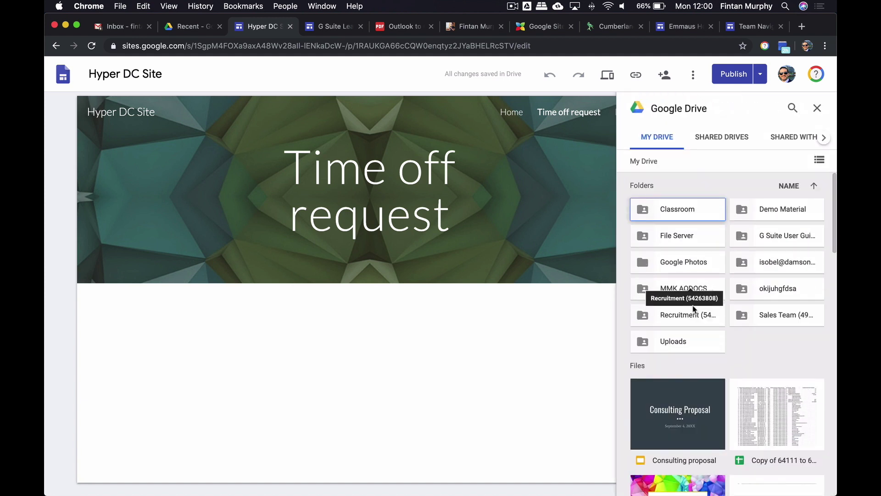
{"action": "scroll", "coordinate": [696, 206], "scroll_direction": "down", "scroll_amount": 8}
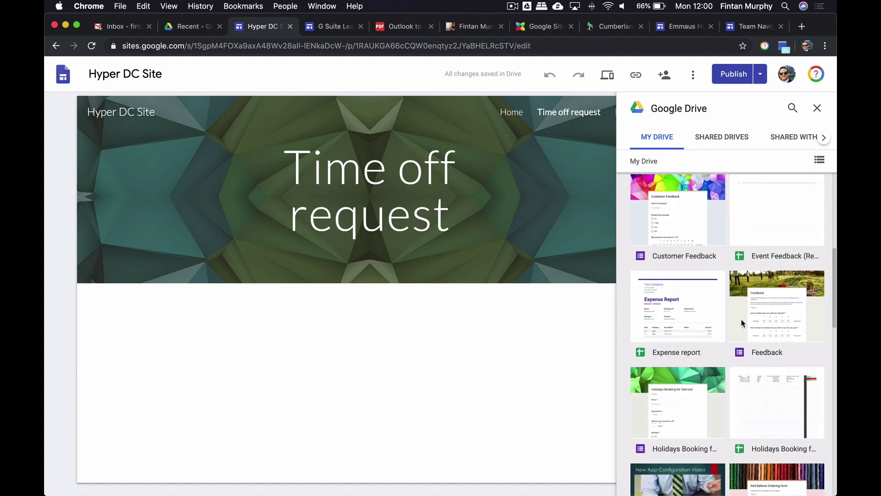
{"action": "scroll", "coordinate": [742, 387], "scroll_direction": "up", "scroll_amount": 2}
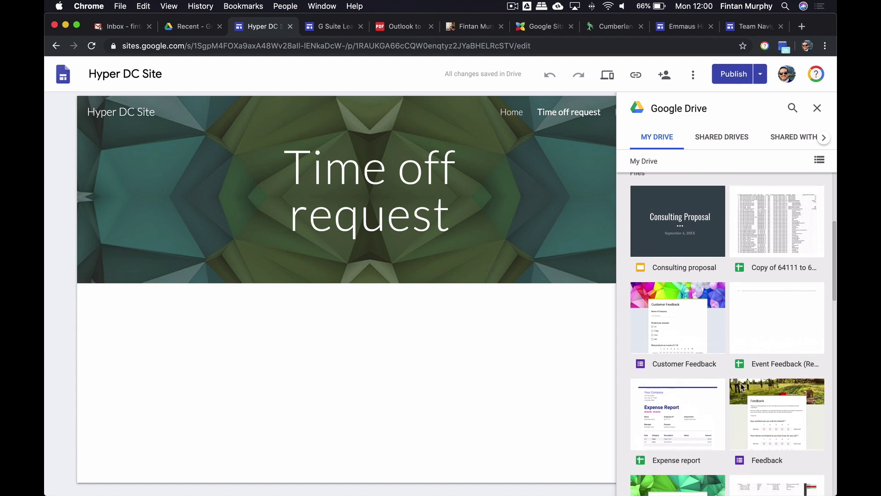
{"action": "scroll", "coordinate": [742, 387], "scroll_direction": "down", "scroll_amount": 7}
{"action": "scroll", "coordinate": [742, 387], "scroll_direction": "down", "scroll_amount": 3}
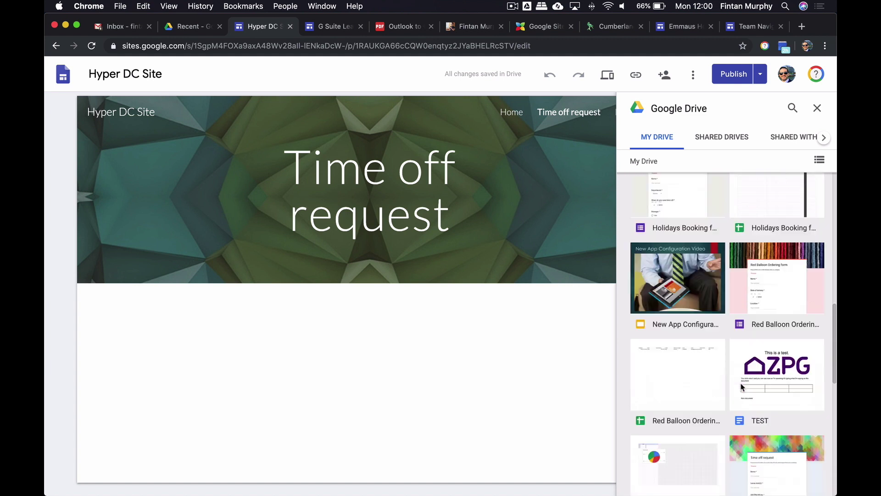
{"action": "scroll", "coordinate": [742, 387], "scroll_direction": "down", "scroll_amount": 2}
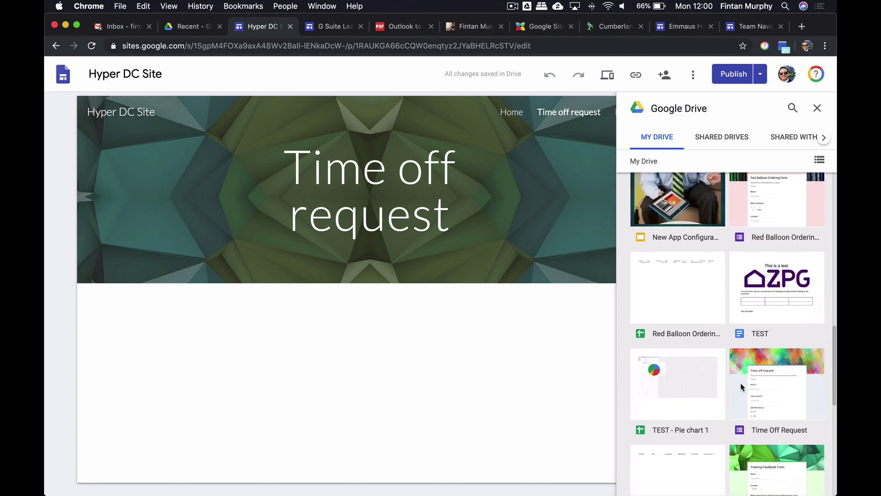
{"action": "left_click", "coordinate": [742, 387]}
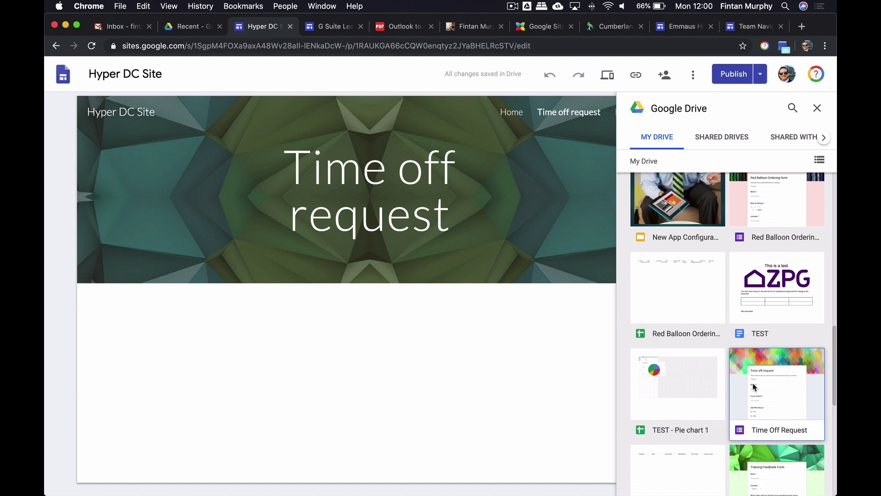
{"action": "left_click", "coordinate": [807, 482]}
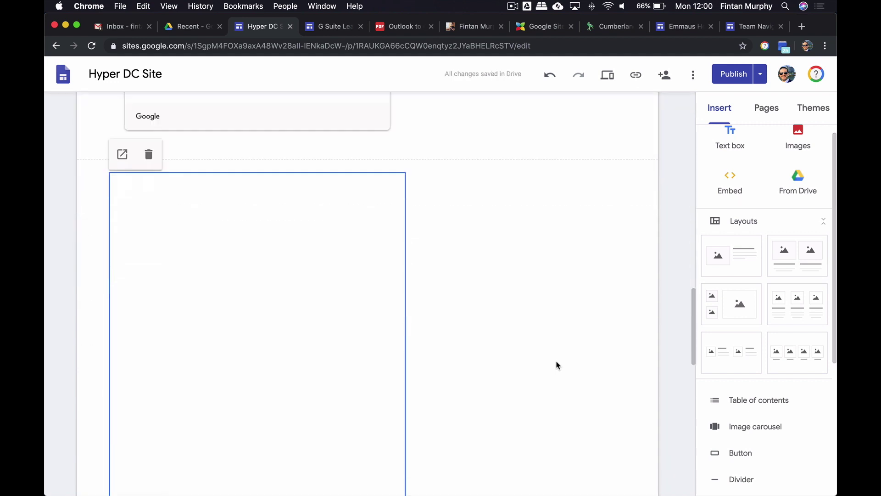
- Widen the Time Off Request form embed to the right
{"action": "scroll", "coordinate": [557, 365], "scroll_direction": "down", "scroll_amount": 5}
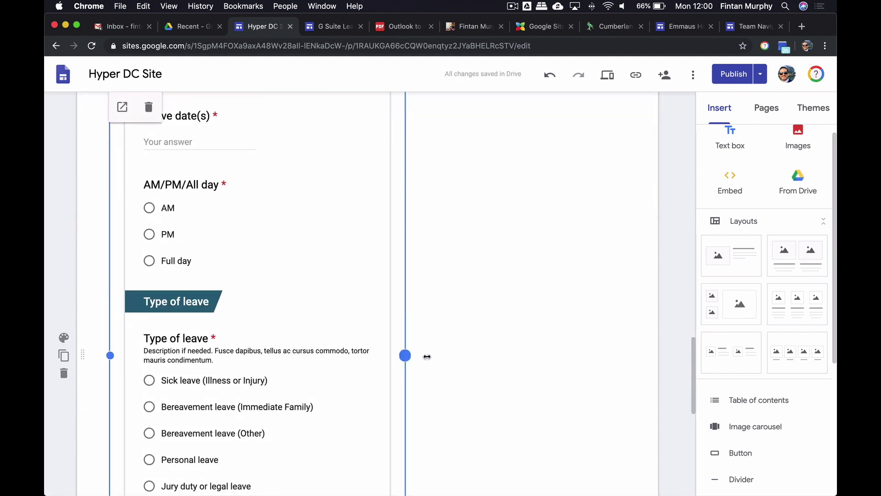
{"action": "left_click_drag", "start_coordinate": [427, 356], "coordinate": [633, 341]}
{"action": "scroll", "coordinate": [635, 340], "scroll_direction": "down", "scroll_amount": 8}
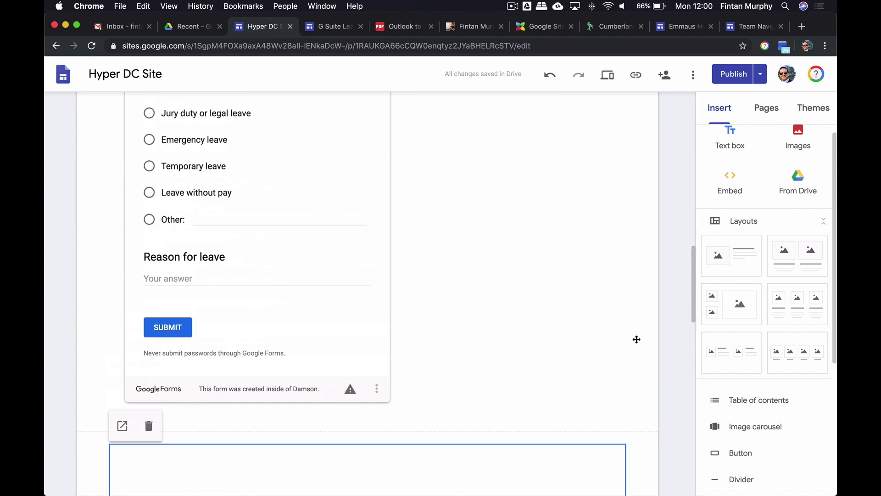
{"action": "scroll", "coordinate": [636, 339], "scroll_direction": "up", "scroll_amount": 15}
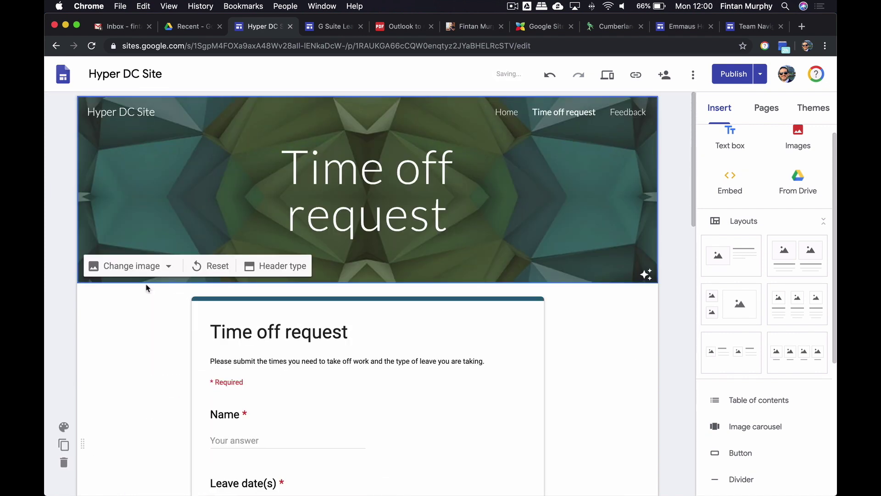
- Stretch the page title box both ways so 'Time off request' fits on one line
{"action": "left_click", "coordinate": [248, 193]}
{"action": "left_click_drag", "start_coordinate": [198, 189], "coordinate": [111, 189]}
{"action": "left_click_drag", "start_coordinate": [537, 189], "coordinate": [625, 189]}
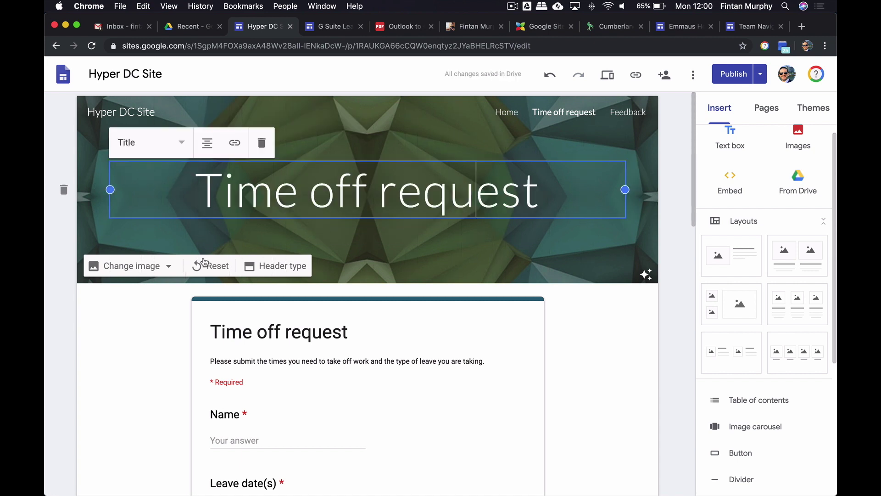
- Set the Time off request page header to Title only
{"action": "left_click", "coordinate": [161, 266]}
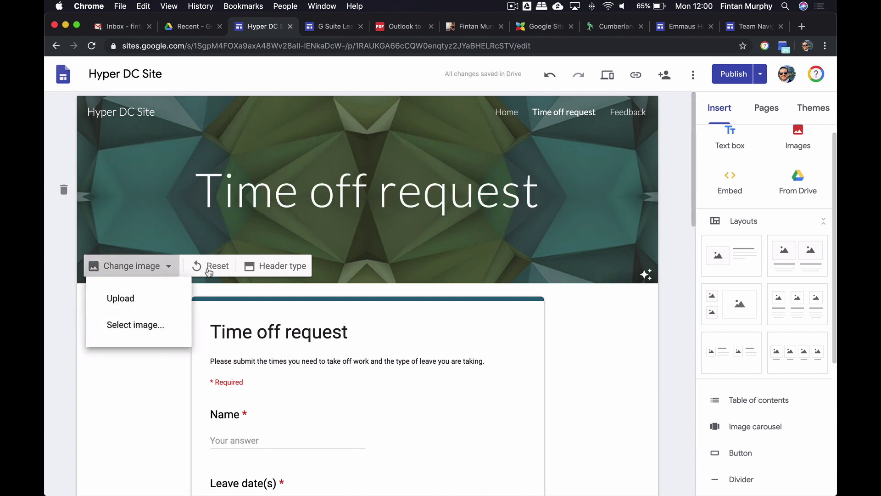
{"action": "left_click", "coordinate": [285, 274]}
{"action": "left_click", "coordinate": [285, 271]}
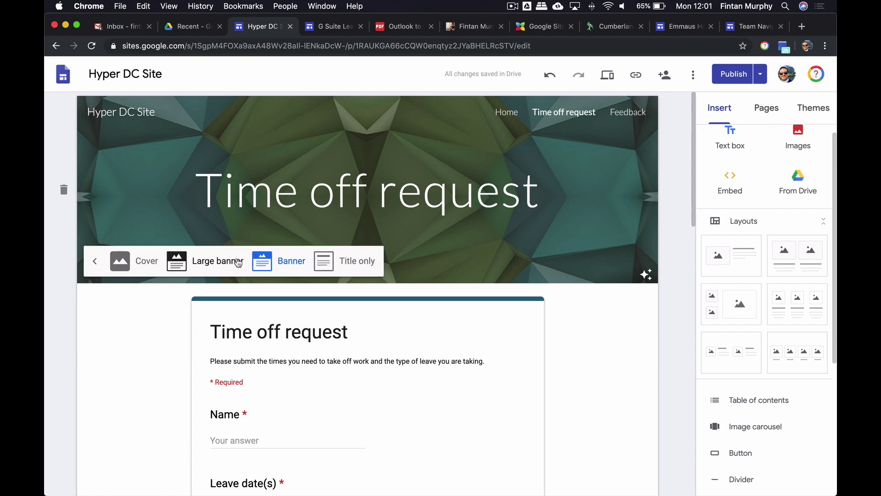
{"action": "left_click", "coordinate": [331, 261]}
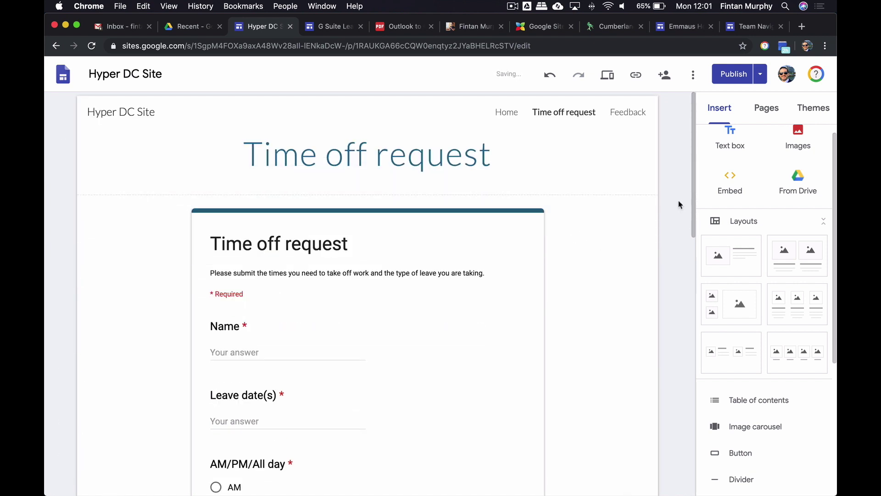
- Switch to the Feedback page and set its header to Title only
{"action": "left_click", "coordinate": [764, 108]}
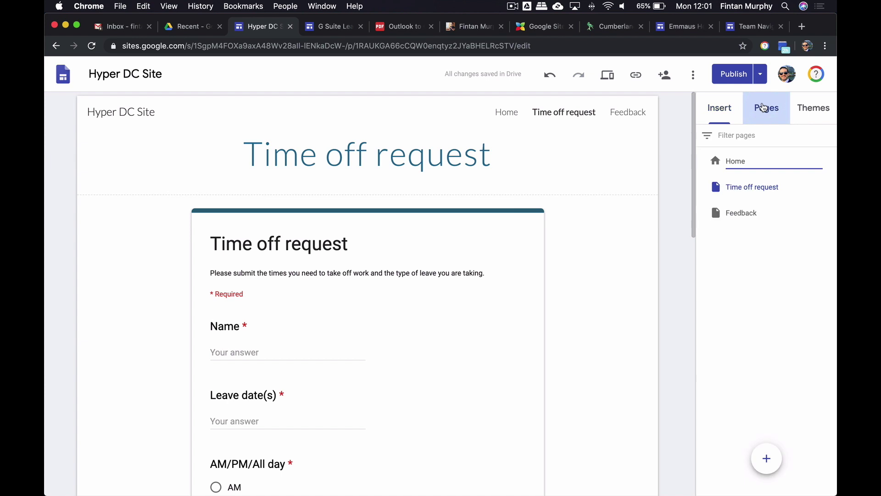
{"action": "left_click", "coordinate": [731, 215]}
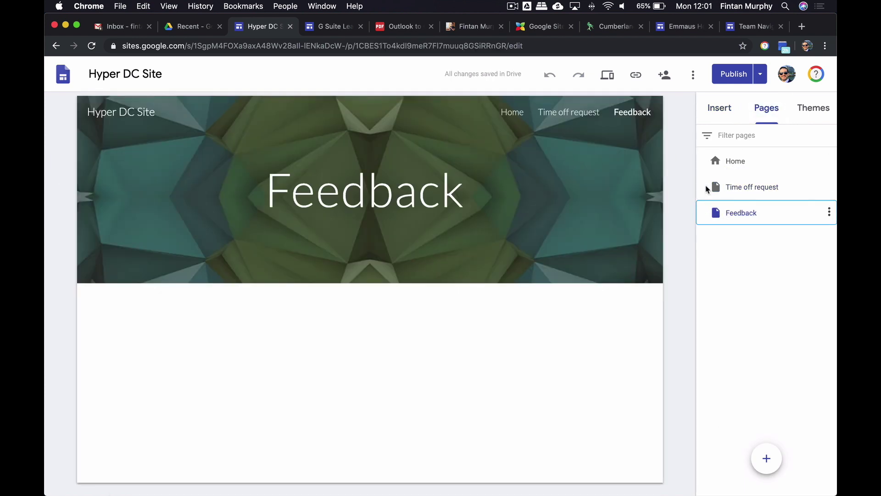
{"action": "left_click", "coordinate": [277, 262]}
{"action": "left_click", "coordinate": [365, 267]}
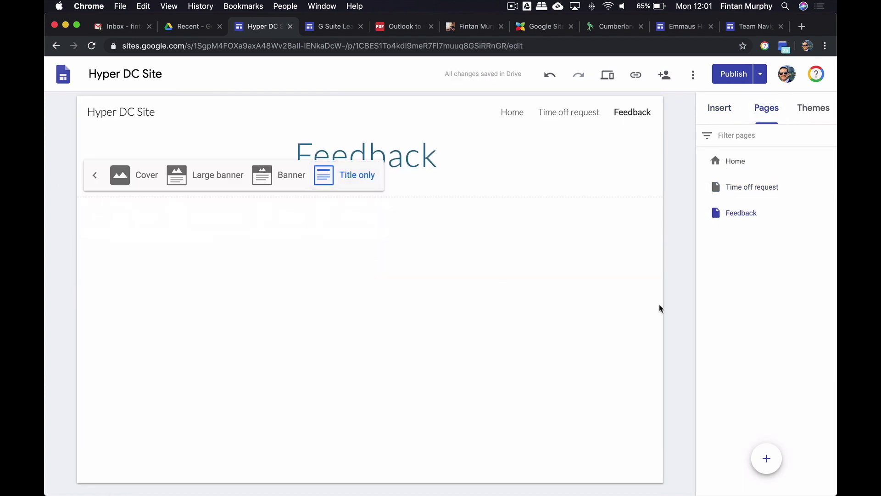
- Embed the Feedback form from Drive and move it into the page's left half
{"action": "left_click", "coordinate": [718, 108]}
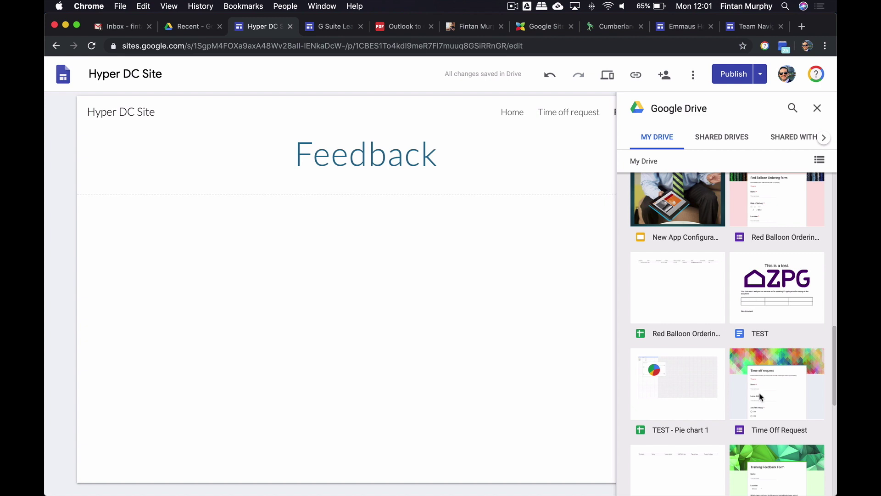
{"action": "scroll", "coordinate": [765, 325], "scroll_direction": "down", "scroll_amount": 2}
{"action": "scroll", "coordinate": [765, 325], "scroll_direction": "up", "scroll_amount": 8}
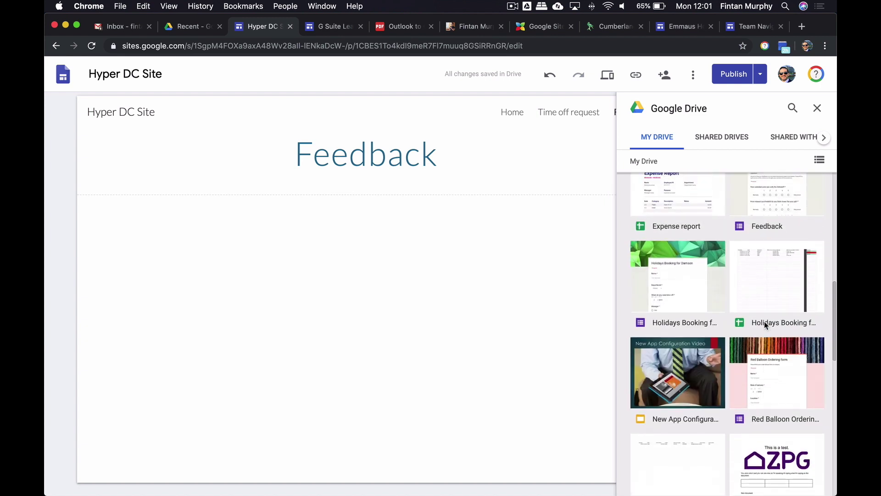
{"action": "scroll", "coordinate": [765, 325], "scroll_direction": "up", "scroll_amount": 1}
{"action": "left_click", "coordinate": [764, 302]}
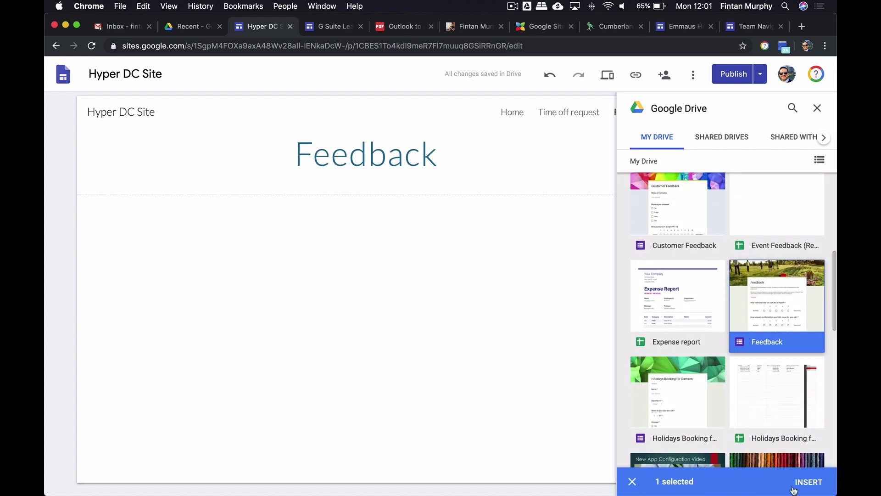
{"action": "left_click", "coordinate": [810, 487]}
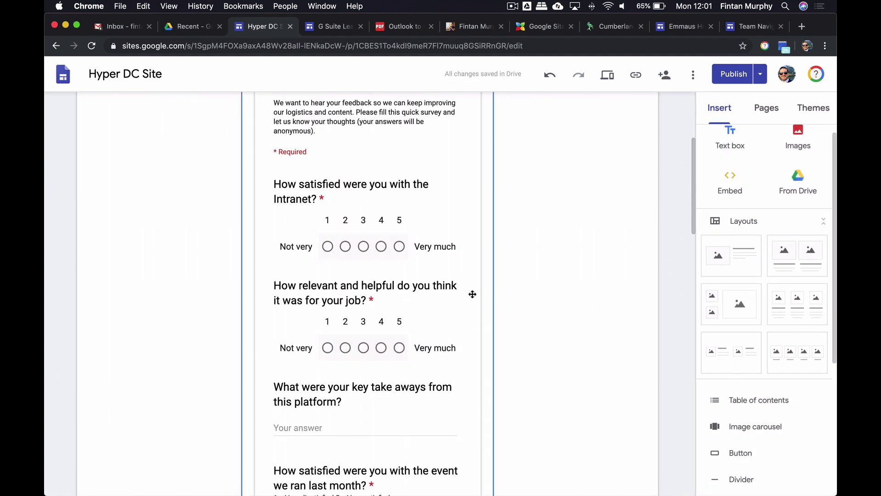
{"action": "left_click_drag", "start_coordinate": [470, 289], "coordinate": [314, 297]}
{"action": "scroll", "coordinate": [381, 320], "scroll_direction": "down", "scroll_amount": 5}
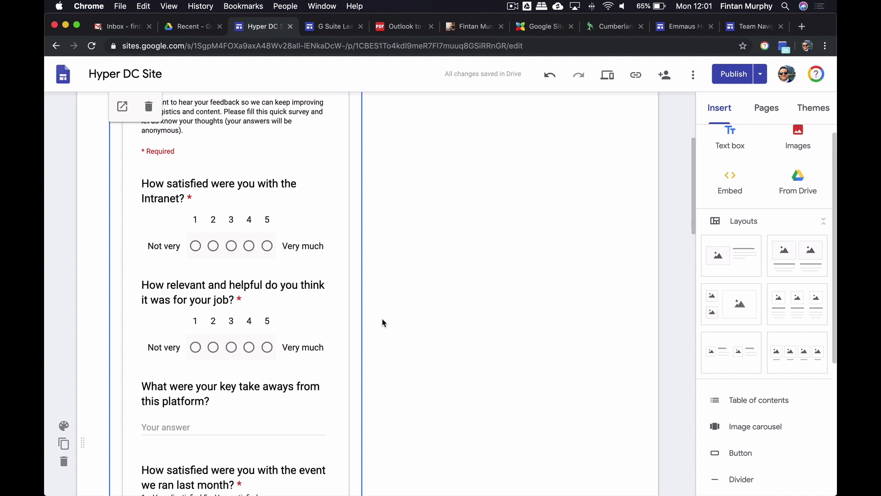
{"action": "left_click", "coordinate": [766, 108]}
- On Home, insert a thumbs up/down image from a 'feedback' search, linked to Feedback
{"action": "left_click", "coordinate": [736, 161]}
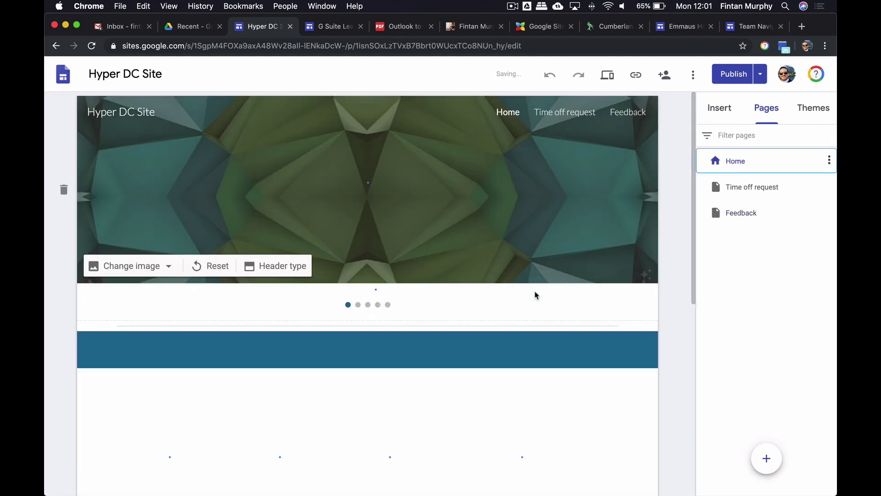
{"action": "scroll", "coordinate": [536, 292], "scroll_direction": "down", "scroll_amount": 15}
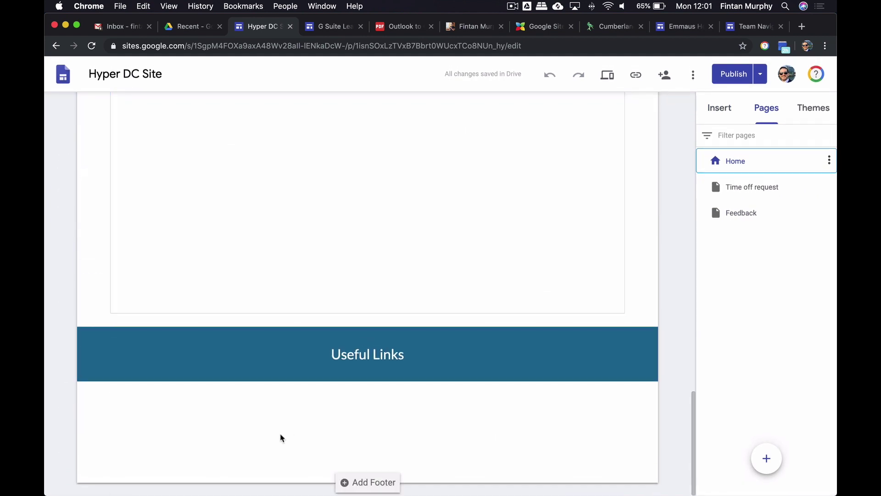
{"action": "left_click", "coordinate": [719, 108]}
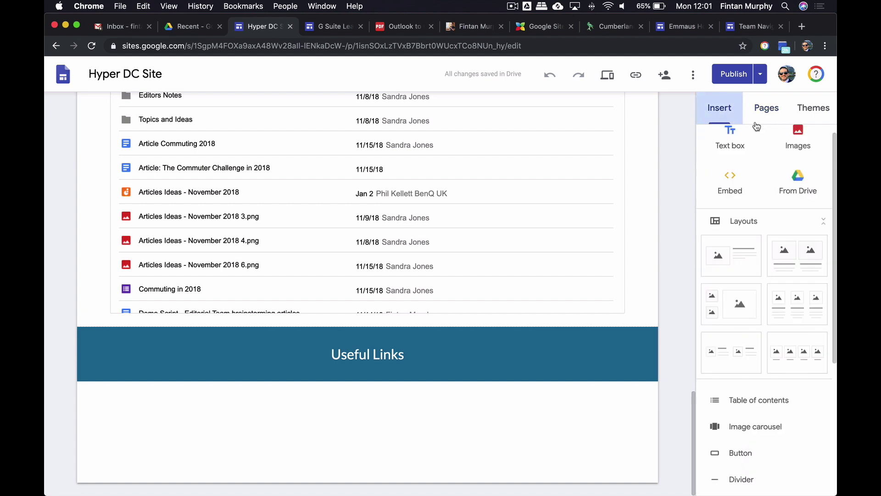
{"action": "left_click", "coordinate": [798, 142]}
{"action": "left_click", "coordinate": [780, 202]}
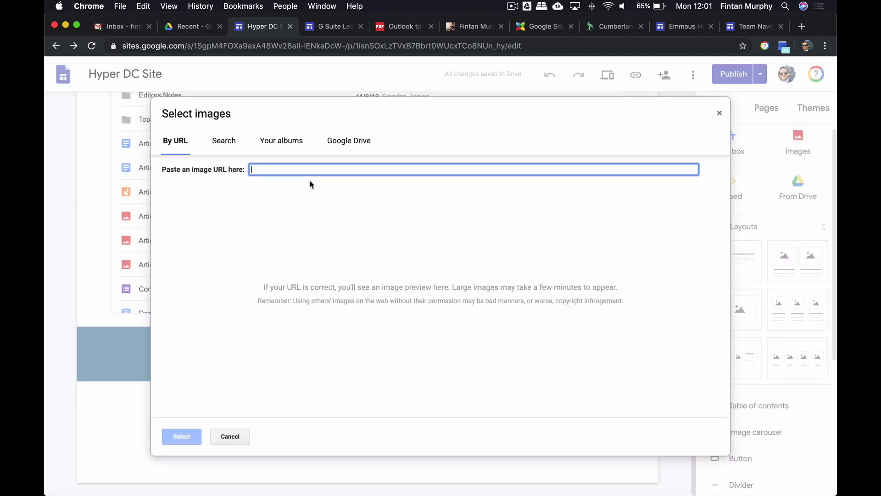
{"action": "left_click", "coordinate": [224, 140]}
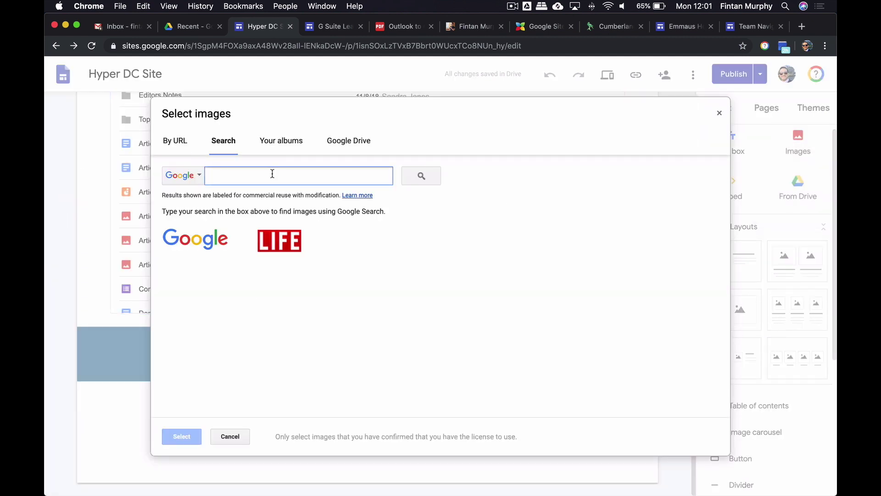
{"action": "type", "text": "feedback"}
{"action": "key", "text": "Return"}
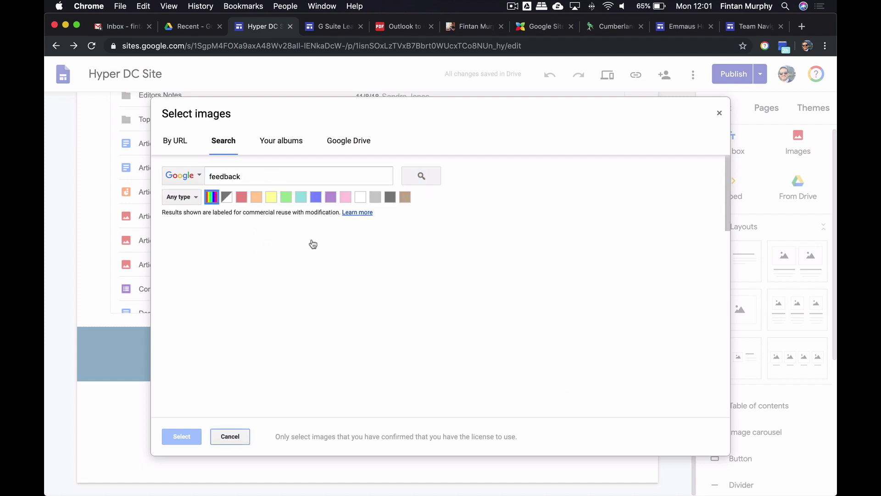
{"action": "double_click", "coordinate": [221, 285]}
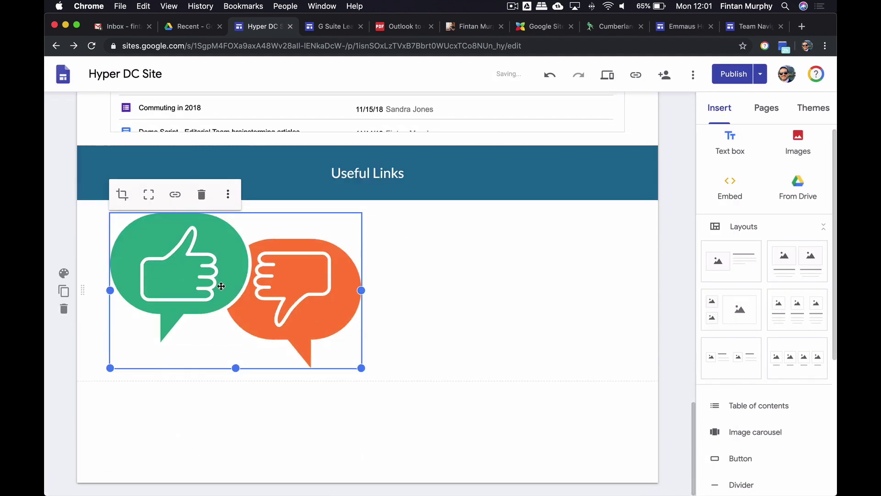
{"action": "left_click", "coordinate": [175, 196]}
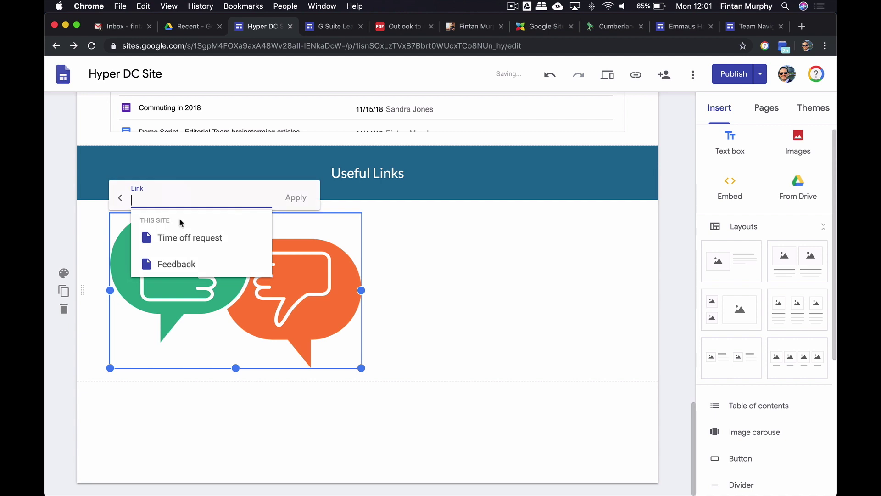
{"action": "left_click", "coordinate": [193, 261]}
{"action": "left_click", "coordinate": [292, 199]}
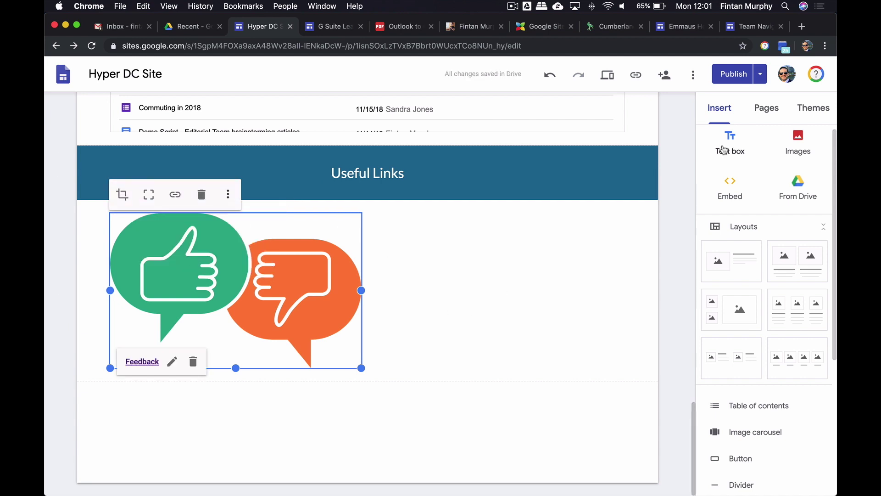
- Insert the purple 'Take some time off' image, widen it, and link it to Time off request
{"action": "left_click", "coordinate": [804, 145]}
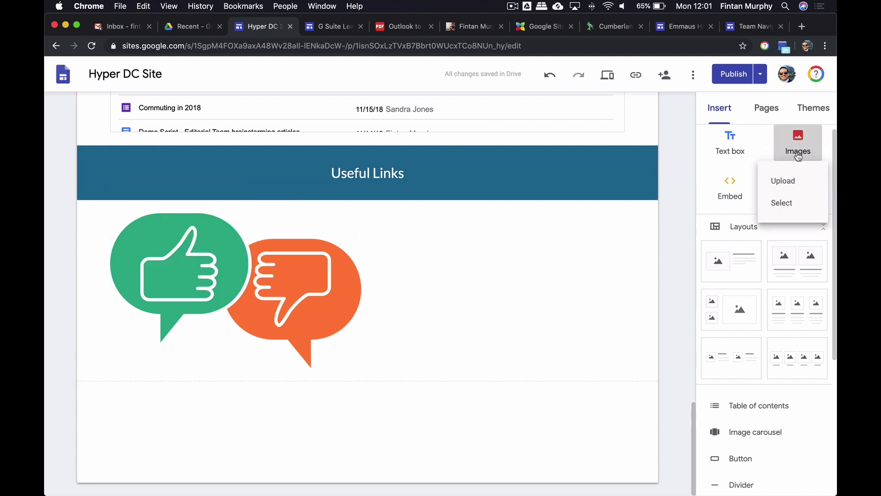
{"action": "left_click", "coordinate": [771, 203]}
{"action": "left_click", "coordinate": [229, 142]}
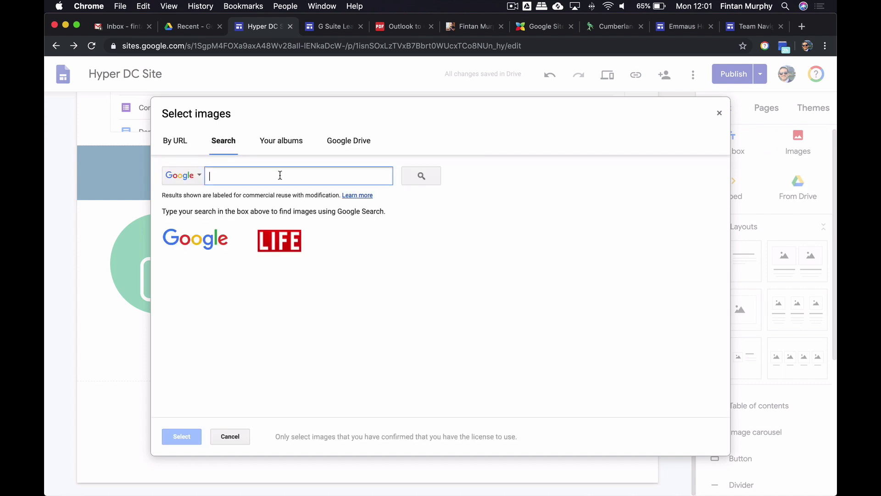
{"action": "type", "text": "time of"}
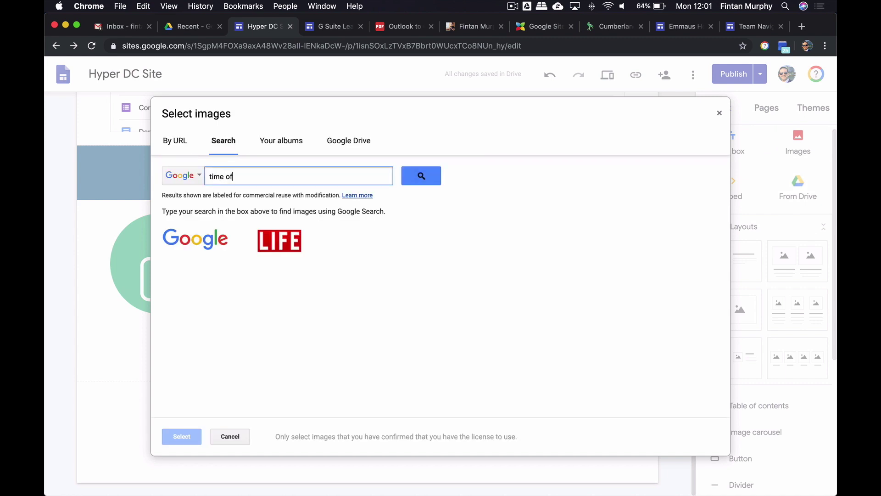
{"action": "type", "text": "f"}
{"action": "key", "text": "Return"}
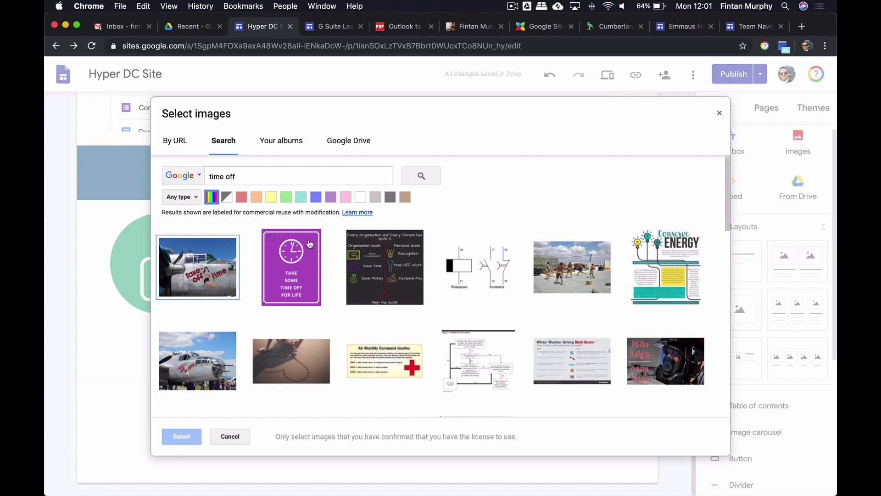
{"action": "left_click", "coordinate": [309, 259]}
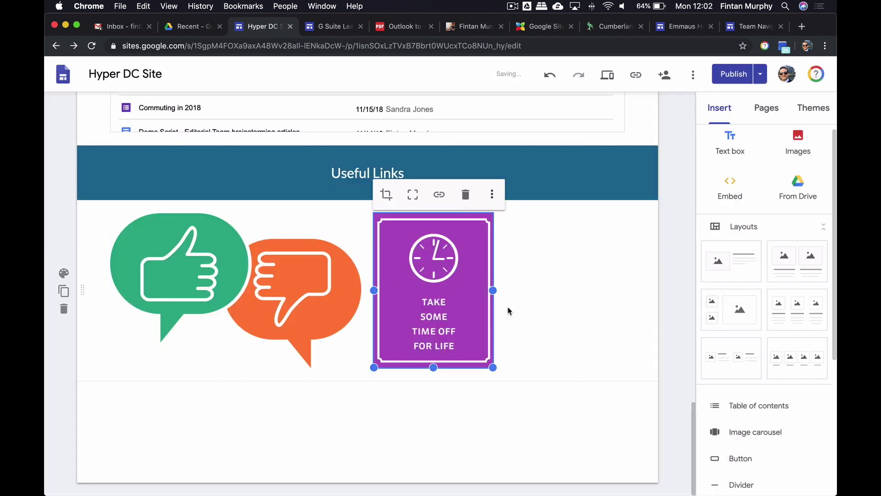
{"action": "left_click_drag", "start_coordinate": [494, 292], "coordinate": [625, 290]}
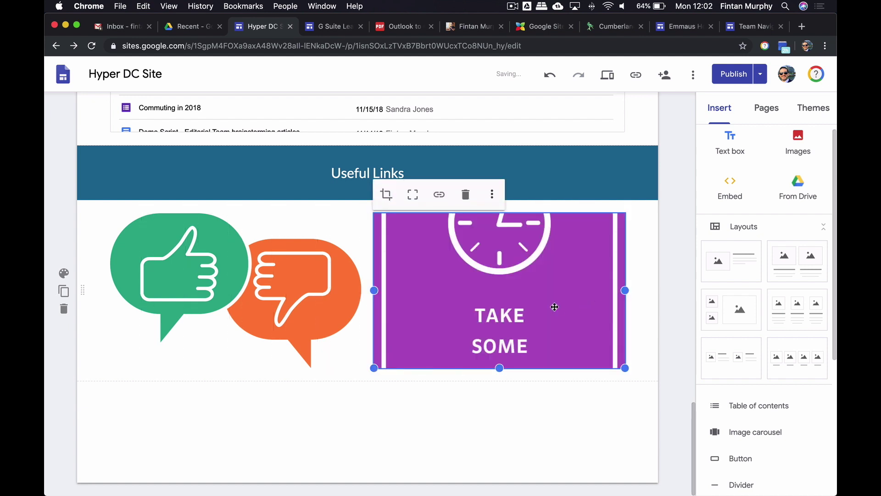
{"action": "left_click", "coordinate": [439, 195]}
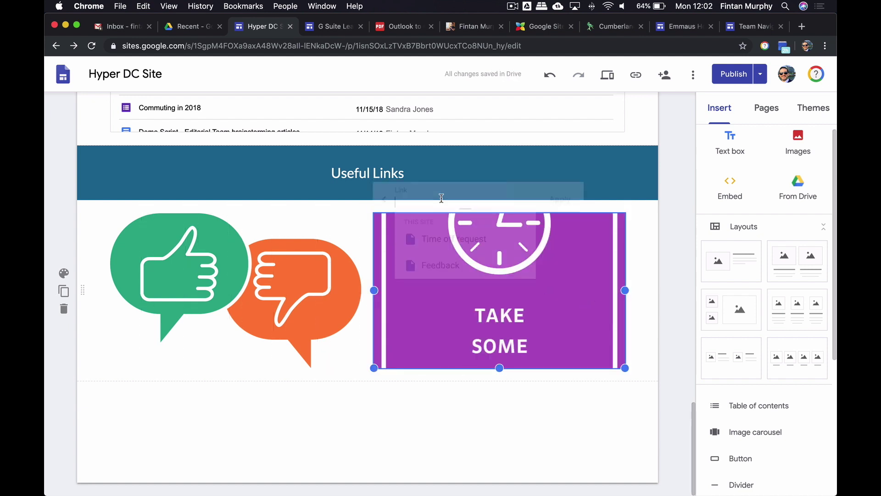
{"action": "left_click", "coordinate": [437, 239]}
{"action": "left_click", "coordinate": [563, 198]}
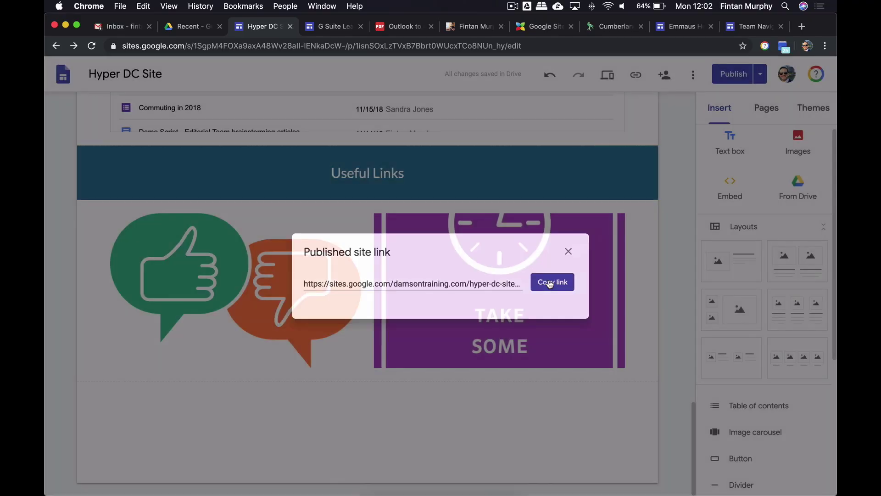
- Open the published site's address in a new Chrome tab
{"action": "left_click", "coordinate": [551, 282]}
{"action": "left_click", "coordinate": [799, 30]}
{"action": "key", "text": "super+v"}
{"action": "key", "text": "Return"}
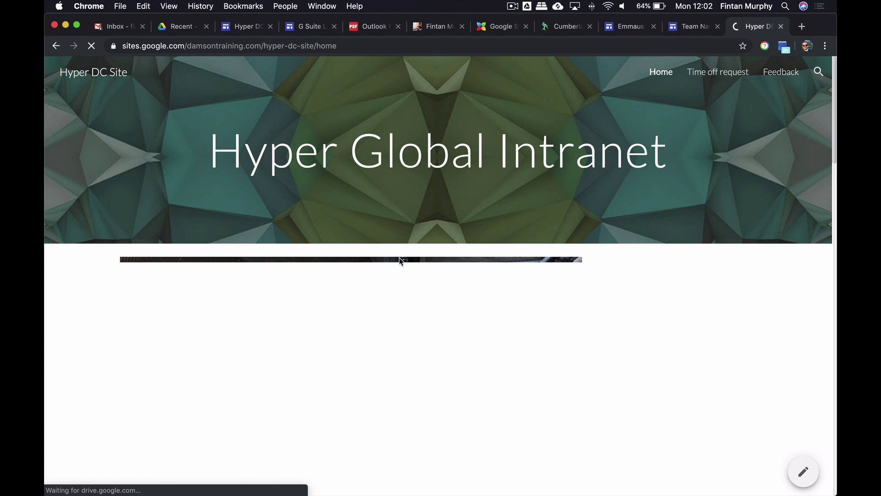
- Scroll to Useful Links and follow the thumbs image to the Feedback page
{"action": "scroll", "coordinate": [758, 320], "scroll_direction": "down", "scroll_amount": 10}
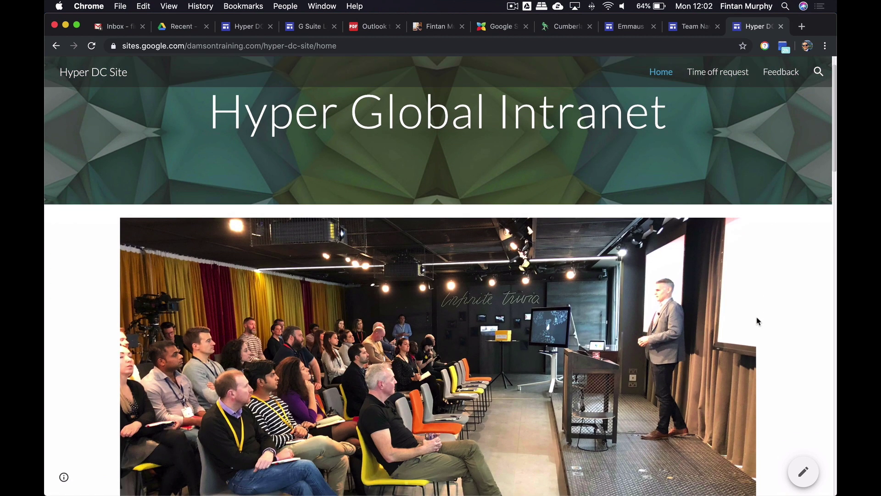
{"action": "scroll", "coordinate": [758, 321], "scroll_direction": "down", "scroll_amount": 10}
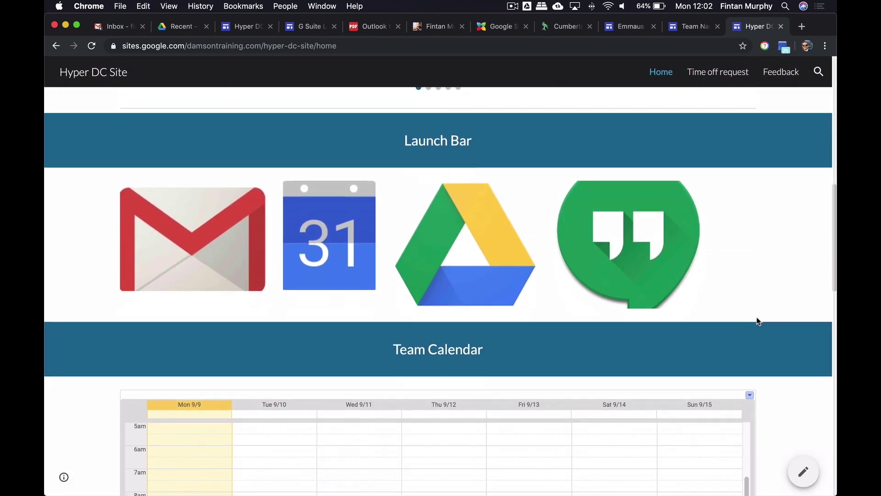
{"action": "scroll", "coordinate": [759, 321], "scroll_direction": "down", "scroll_amount": 10}
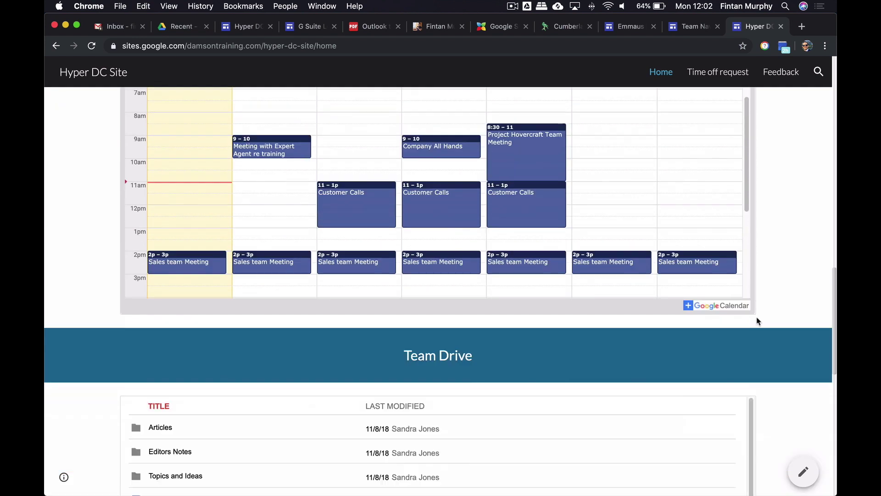
{"action": "scroll", "coordinate": [753, 288], "scroll_direction": "down", "scroll_amount": 5}
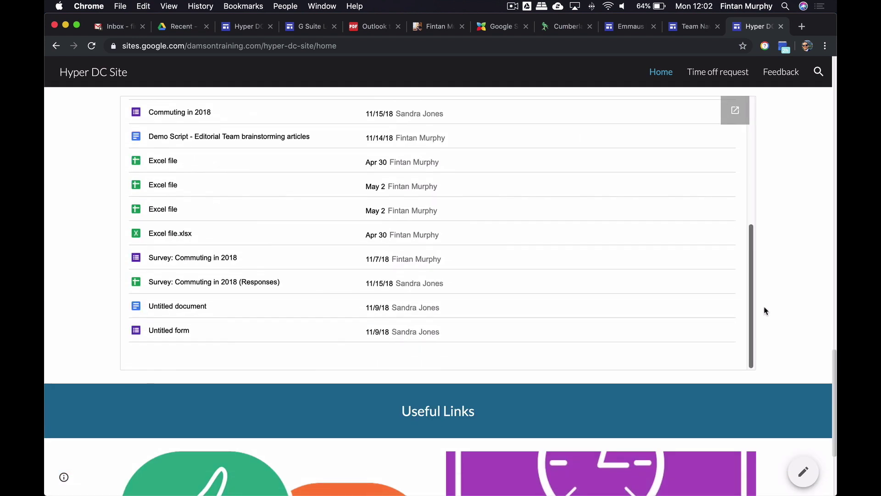
{"action": "scroll", "coordinate": [781, 335], "scroll_direction": "down", "scroll_amount": 5}
{"action": "scroll", "coordinate": [249, 358], "scroll_direction": "up", "scroll_amount": 1}
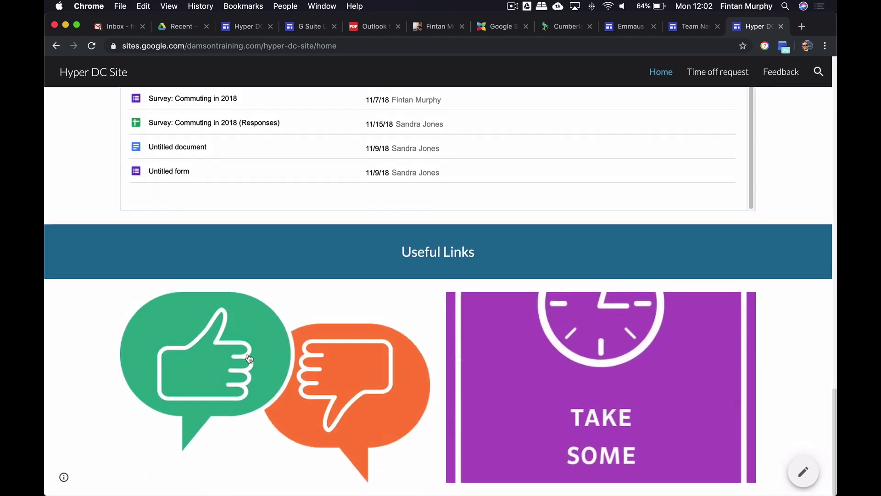
{"action": "left_click", "coordinate": [463, 366]}
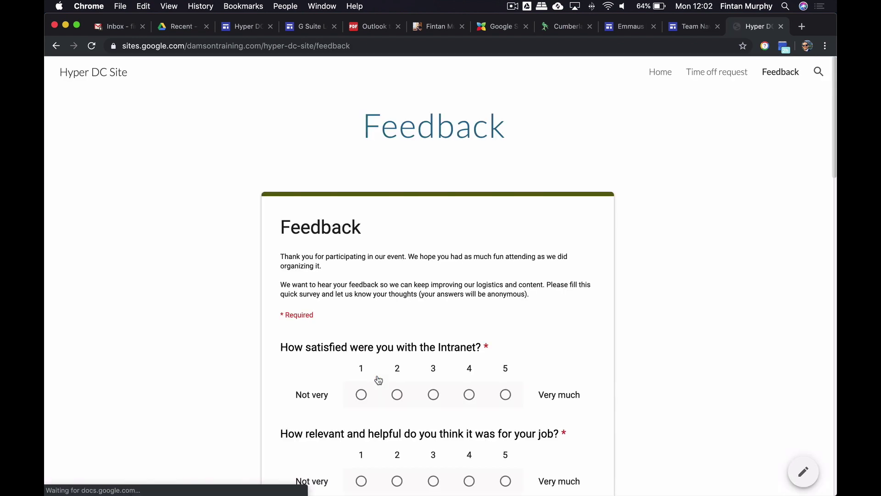
- Follow the purple time-off image to the Time off request page with its form
{"action": "scroll", "coordinate": [379, 380], "scroll_direction": "down", "scroll_amount": 1}
{"action": "scroll", "coordinate": [379, 380], "scroll_direction": "down", "scroll_amount": 15}
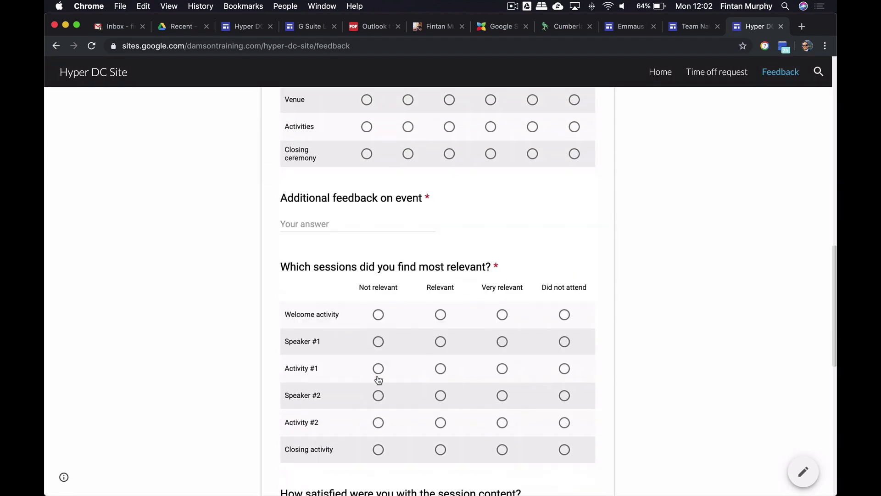
{"action": "scroll", "coordinate": [379, 380], "scroll_direction": "down", "scroll_amount": 6}
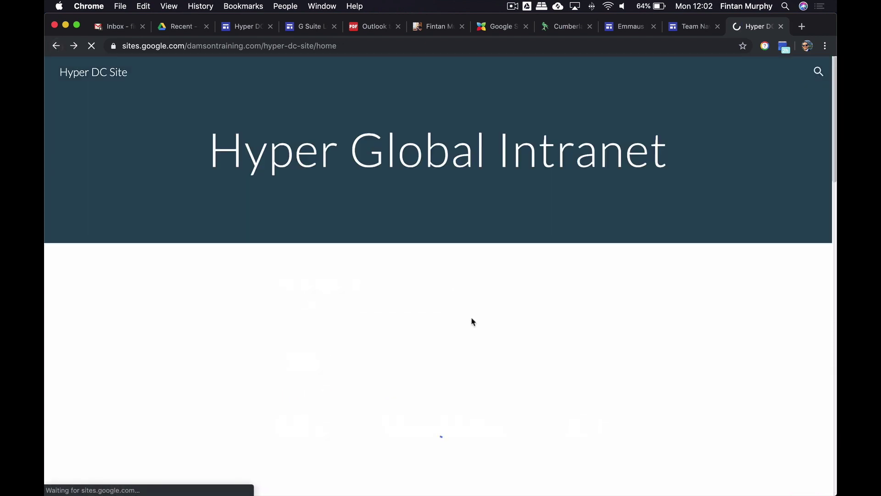
{"action": "scroll", "coordinate": [473, 321], "scroll_direction": "down", "scroll_amount": 15}
{"action": "scroll", "coordinate": [472, 322], "scroll_direction": "down", "scroll_amount": 10}
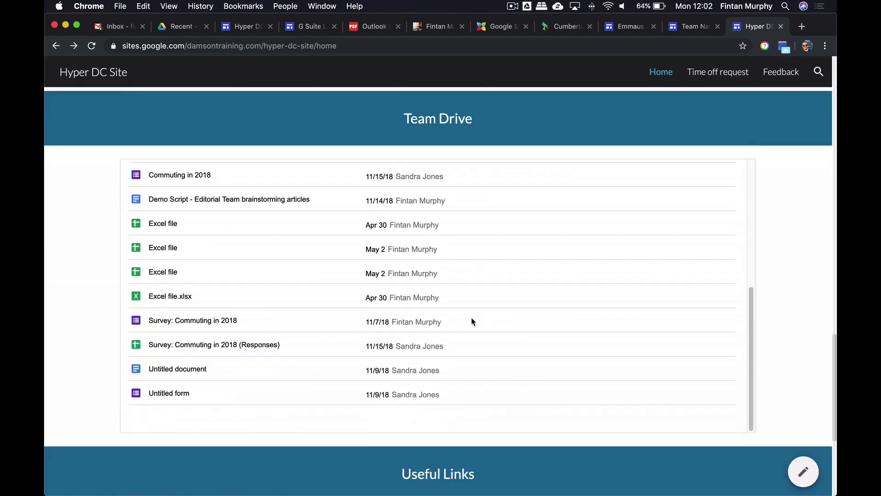
{"action": "left_click", "coordinate": [577, 374]}
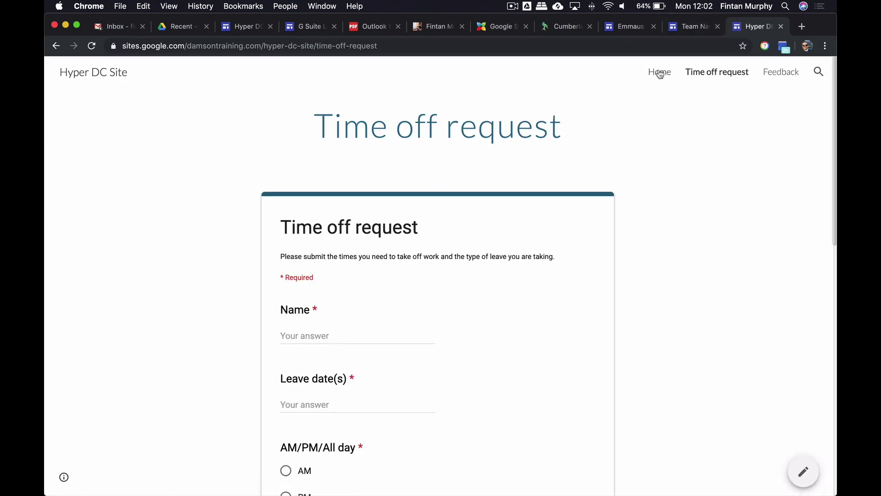
{"action": "scroll", "coordinate": [669, 266], "scroll_direction": "down", "scroll_amount": 8}
{"action": "scroll", "coordinate": [665, 253], "scroll_direction": "up", "scroll_amount": 8}
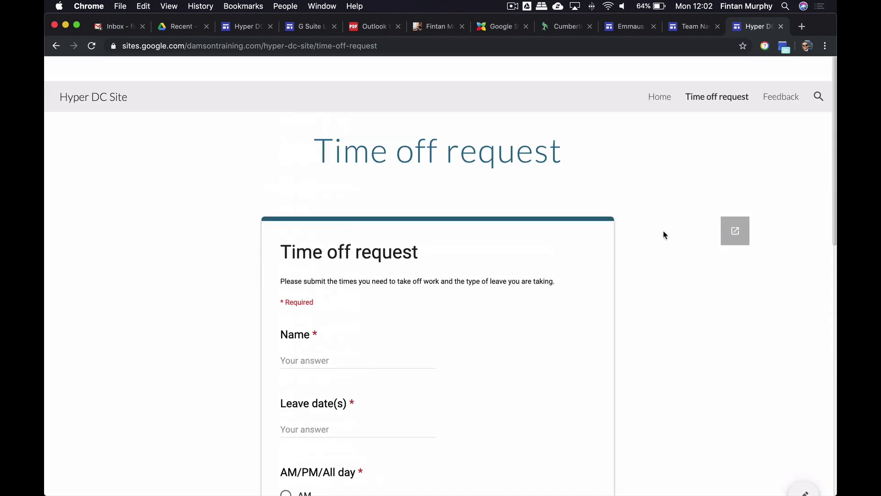